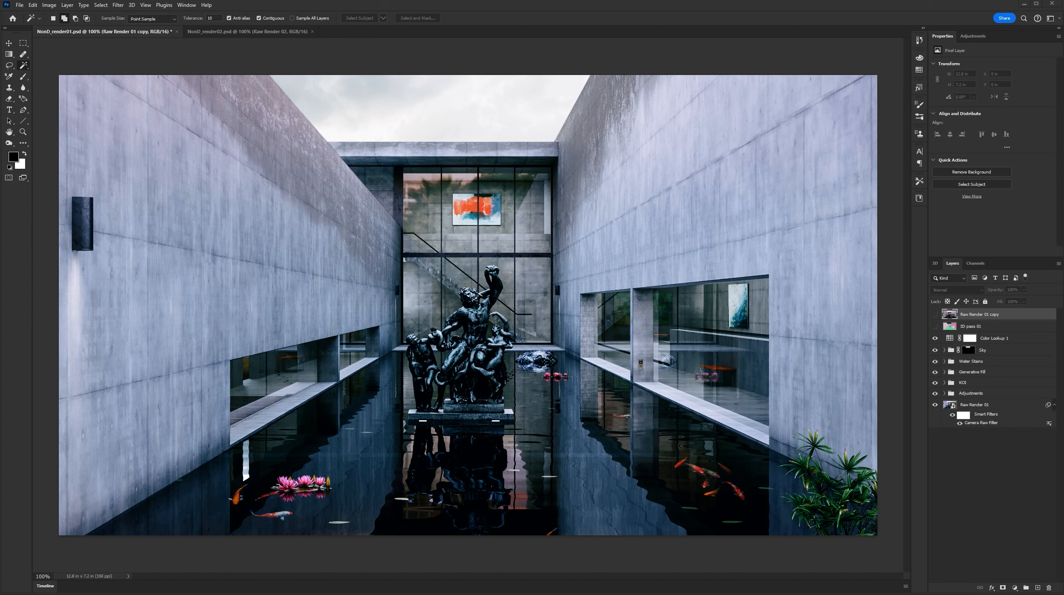
Step: Hide the layers and groups above Raw Render 01, from Color Lookup 1 to Adjustments, and compare the render with its smart filters off and on
drag(934, 338, 936, 394)
click(953, 415)
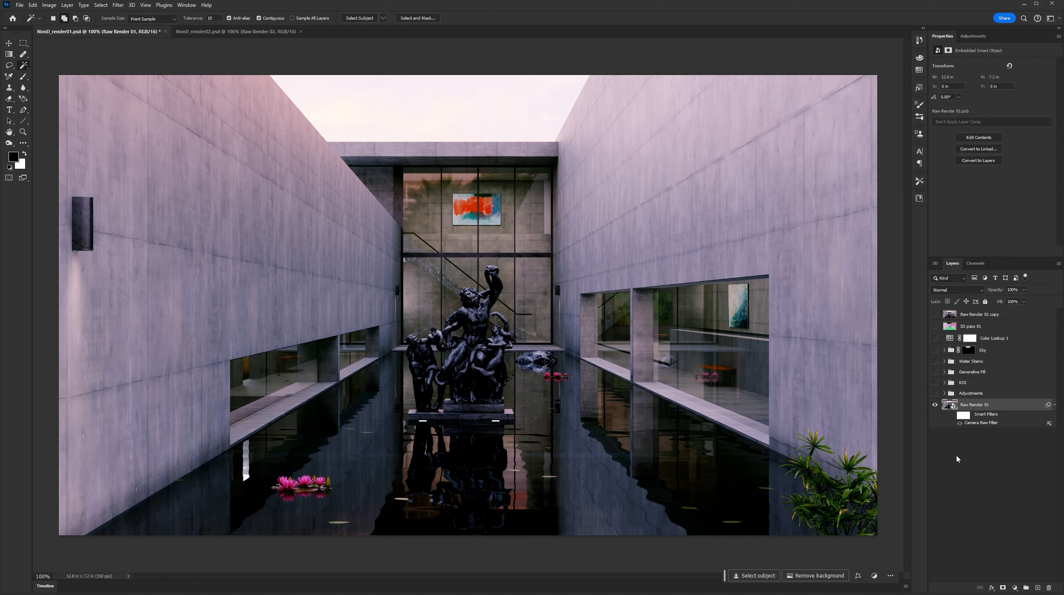
click(952, 415)
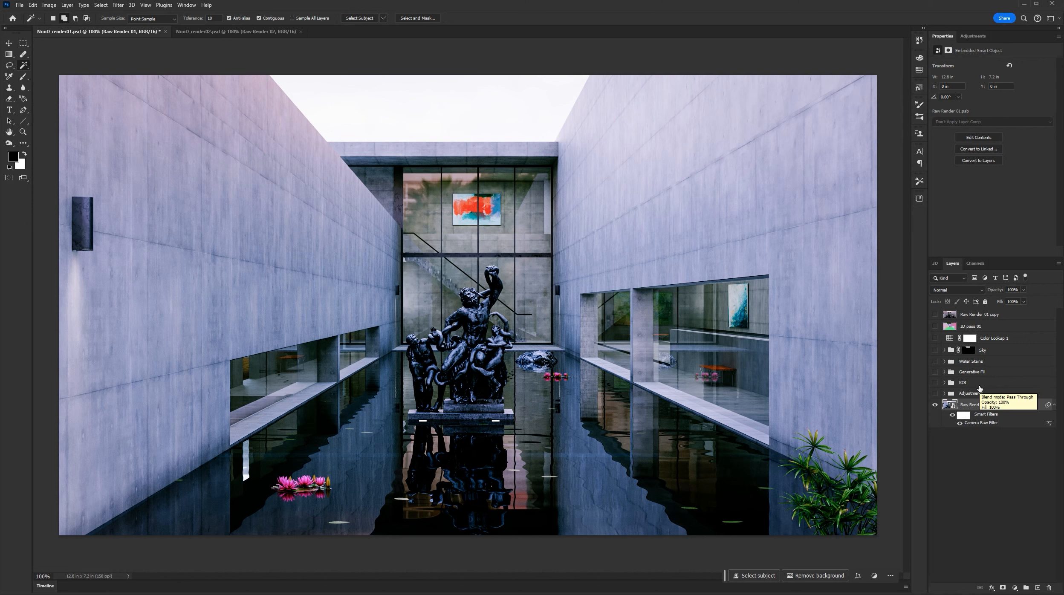
Step: Show the Adjustments group and inspect the General Darkening layer's mask inside it
click(935, 393)
click(945, 394)
alt+click(977, 405)
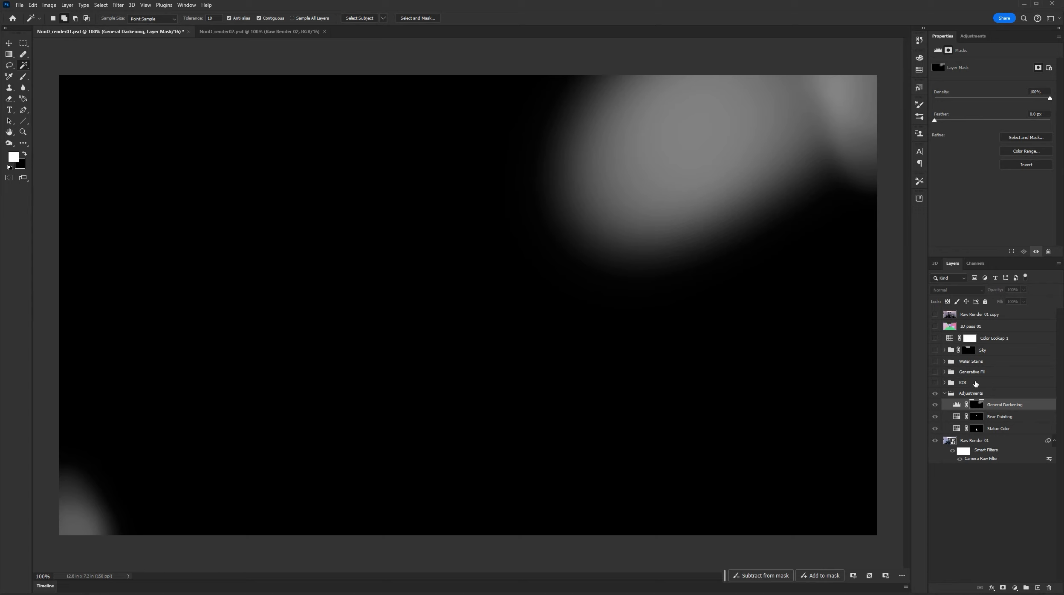
click(945, 394)
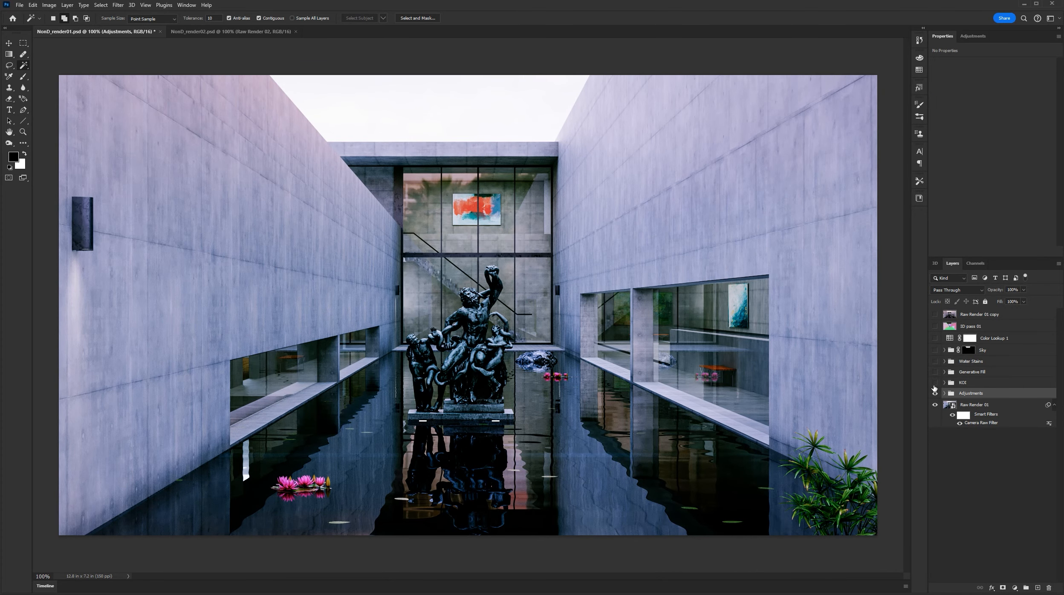
Step: Show the KOI group, compare the image with and without it, and review the layers it contains
click(935, 384)
click(936, 383)
click(935, 383)
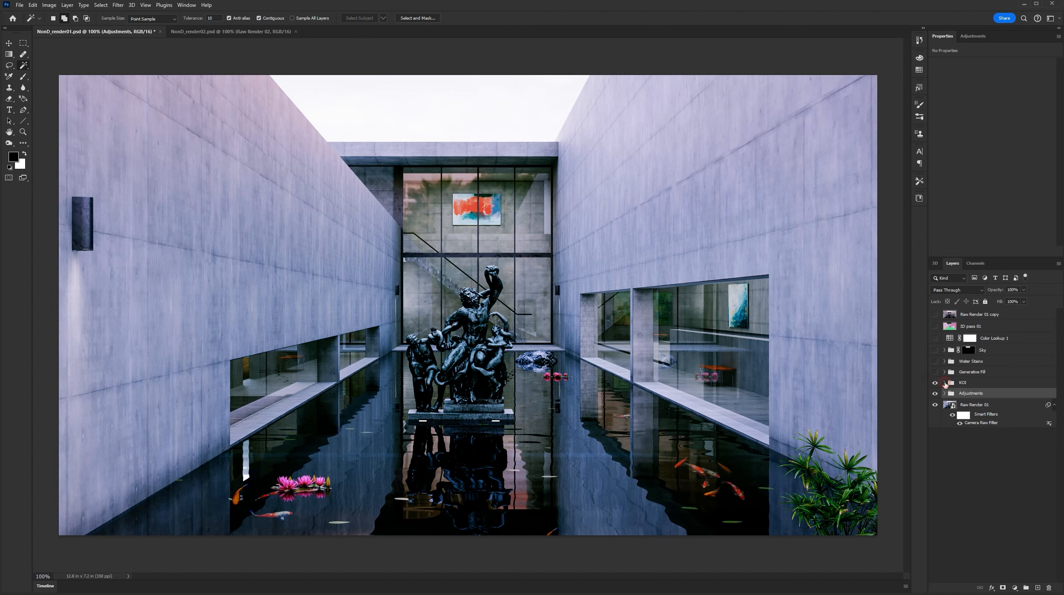
click(945, 384)
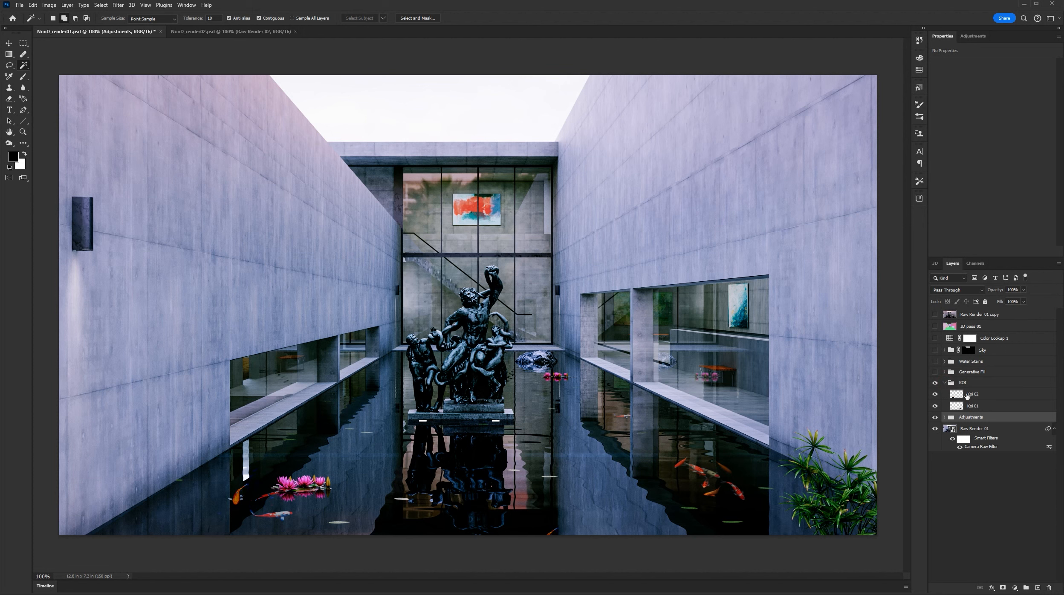
click(945, 384)
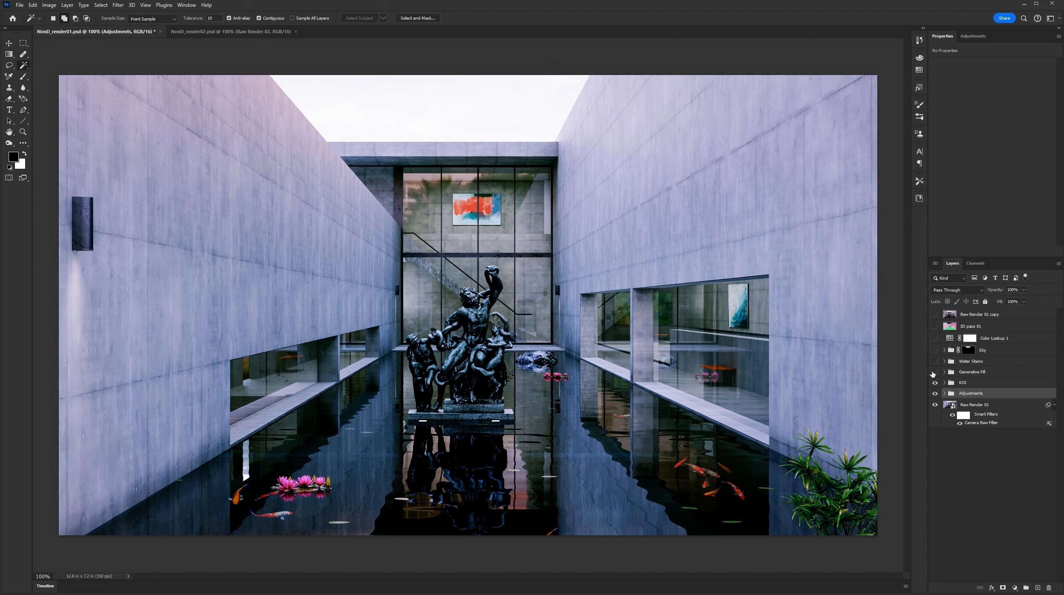
Step: Show the Generative Fill group and review its layers, toggling the visibility of one fill layer to see its effect
click(934, 373)
click(945, 373)
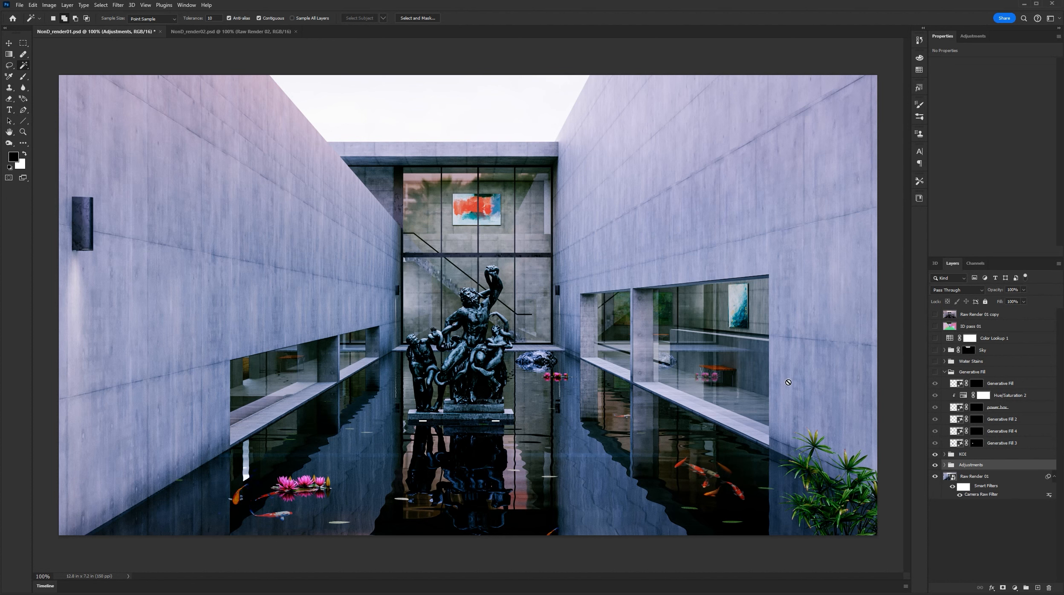
click(936, 373)
click(936, 408)
click(936, 408)
click(944, 372)
Step: Show the Water Stains and Sky groups, and inspect the Sky group's mask and contents
click(936, 361)
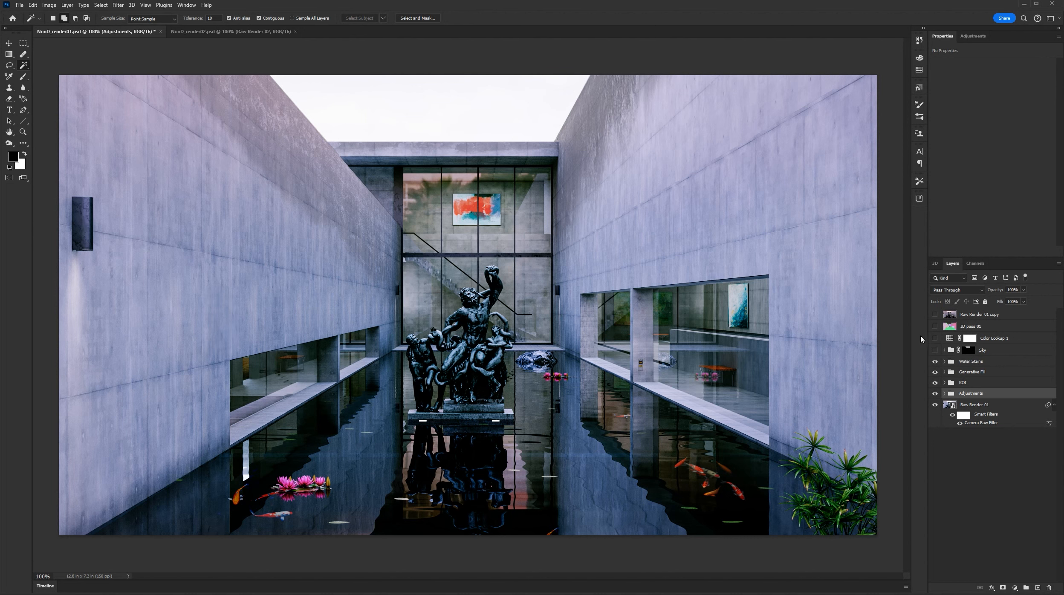
click(935, 350)
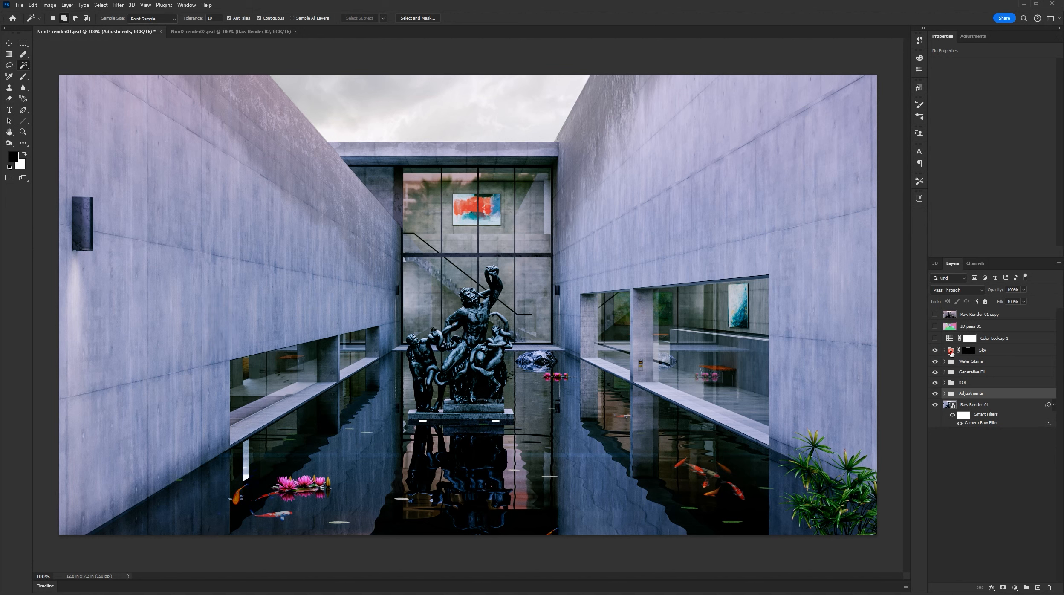
click(958, 353)
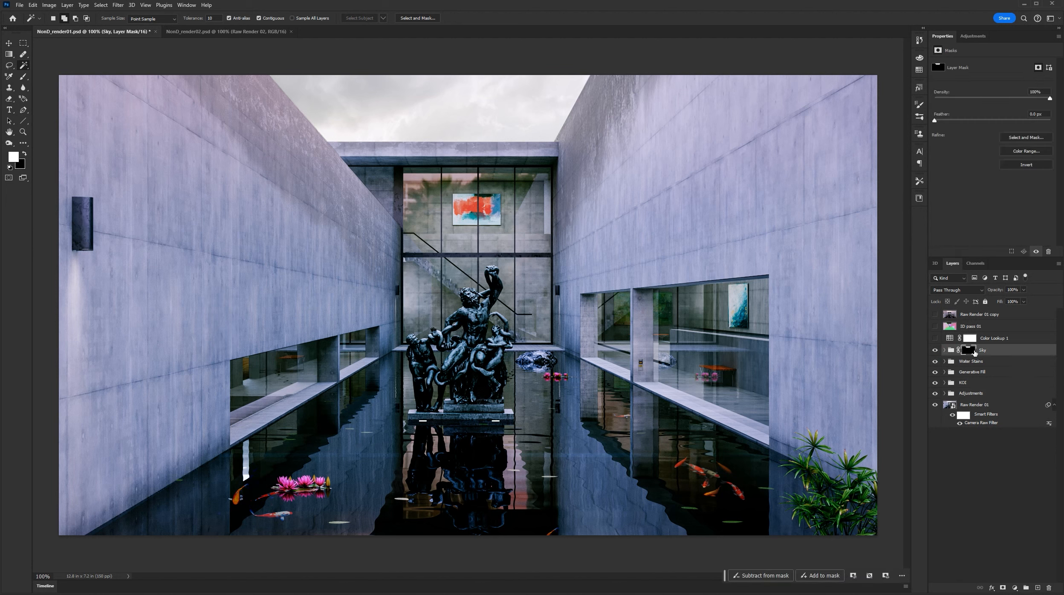
alt+click(969, 351)
click(945, 351)
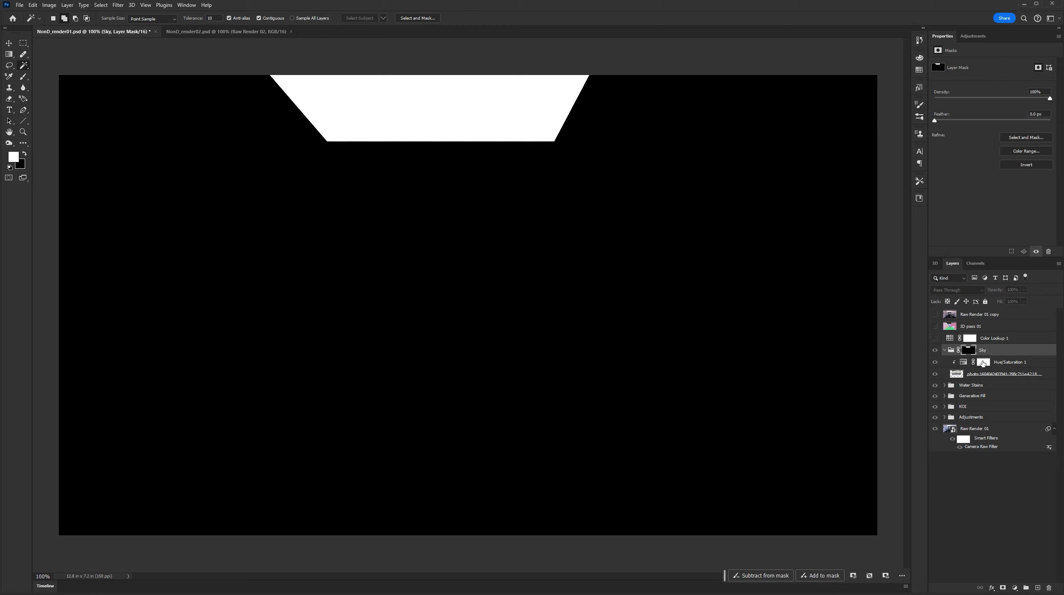
alt+click(966, 350)
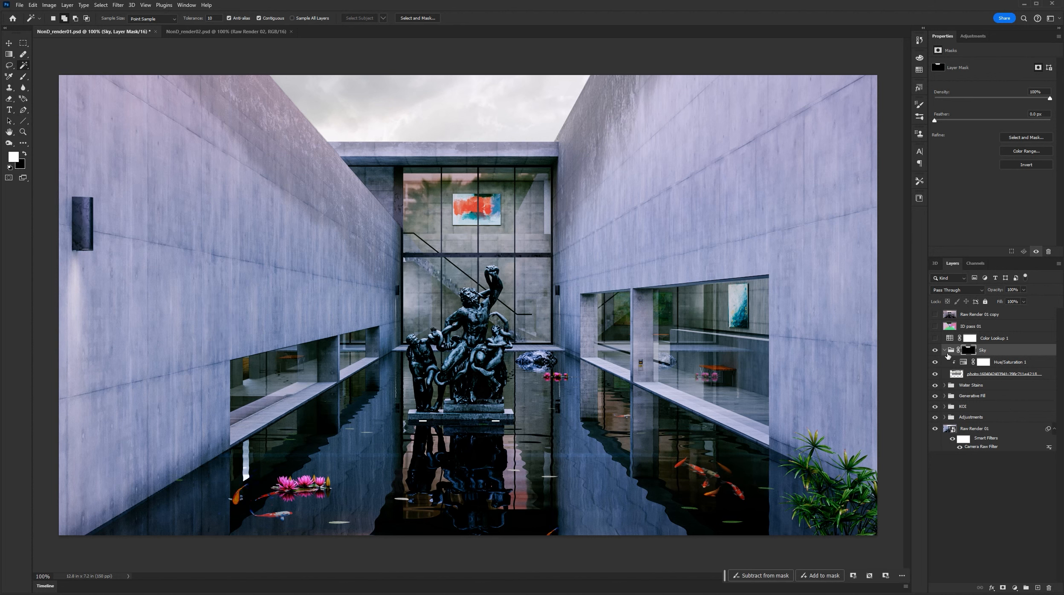
Step: Show the Color Lookup 1 adjustment layer and review its LUT settings
click(935, 339)
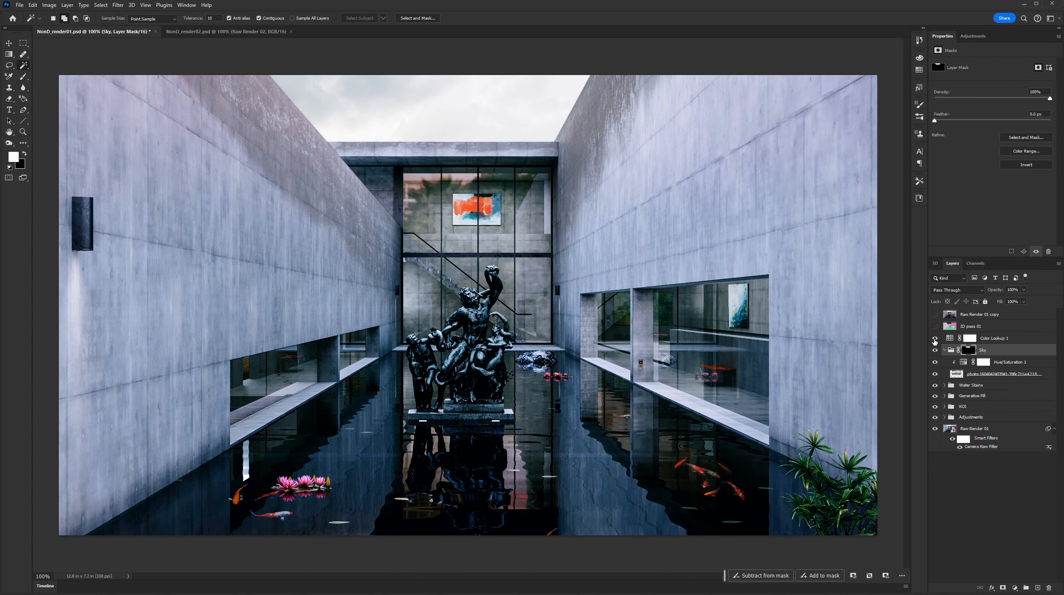
click(994, 339)
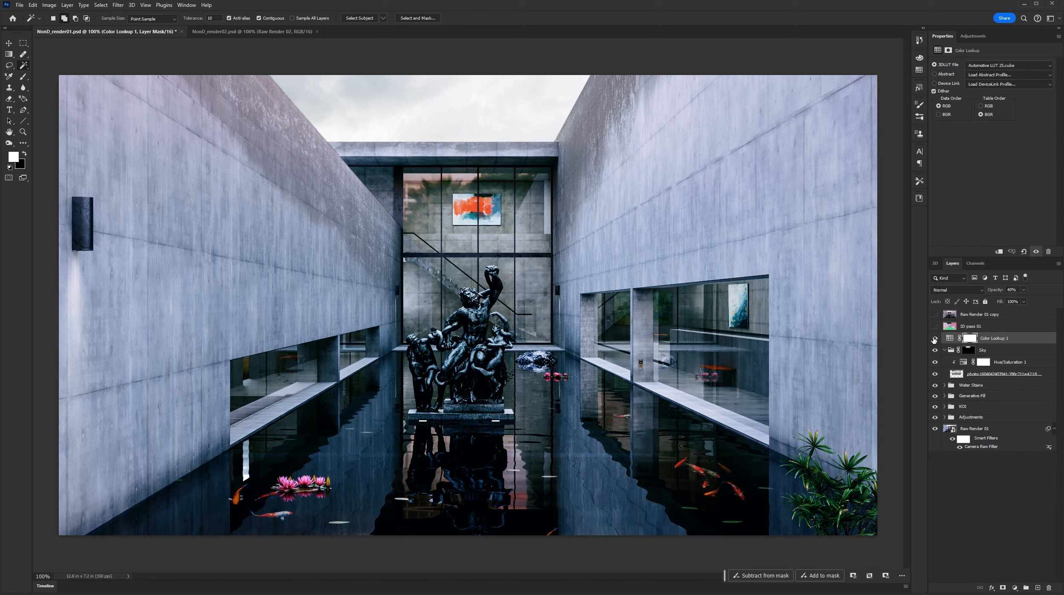
Step: Move Raw Render 01 copy directly above Raw Render 01, show it alone, and convert it to a smart object
drag(979, 314, 975, 423)
alt+click(935, 417)
right_click(973, 417)
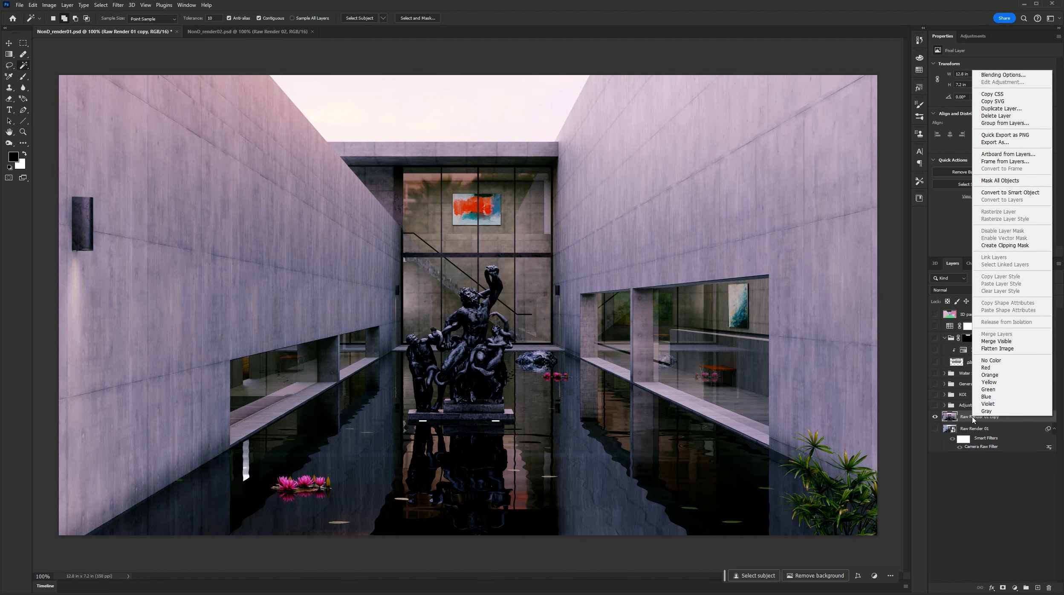
click(1013, 195)
Step: Apply a Camera Raw Filter to Raw Render 01 copy, cooling its colour and brightening its tones
key(ctrl+shift+a)
drag(987, 273, 980, 273)
drag(988, 285, 986, 285)
drag(988, 298, 986, 298)
drag(987, 311, 986, 310)
drag(987, 155, 990, 155)
drag(987, 219, 994, 180)
click(1004, 583)
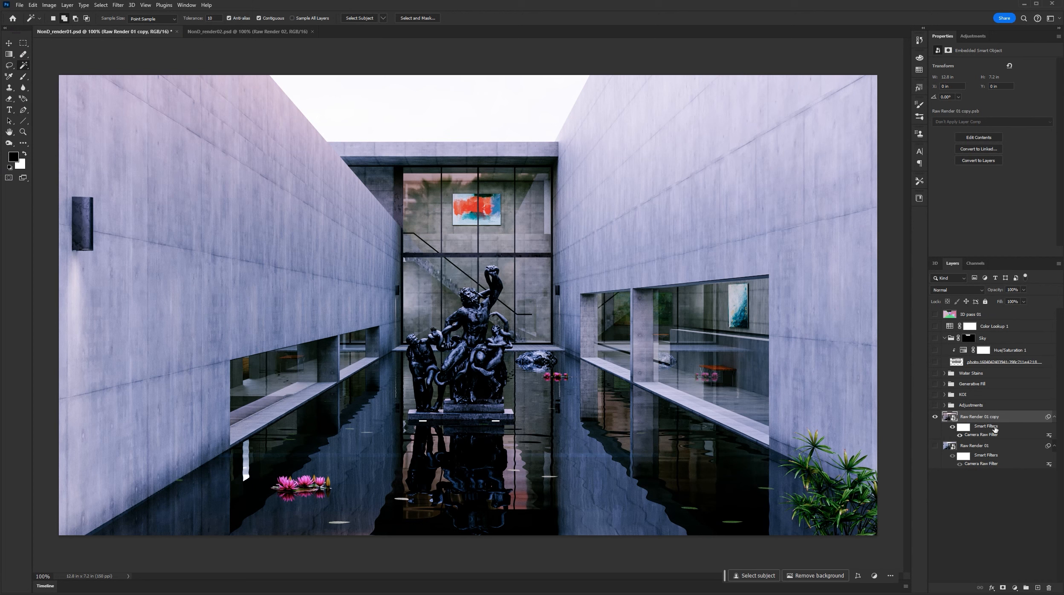
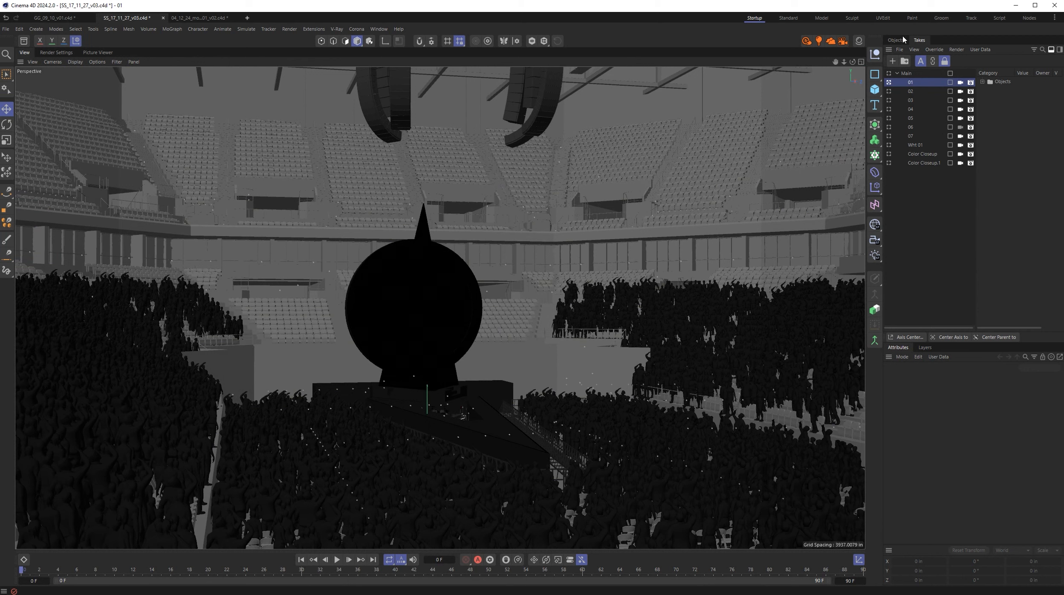
Step: In Cinema 4D, preview the concert scene's takes 04, 05, Wht 01 and the colour close-up
click(897, 40)
click(920, 40)
click(889, 109)
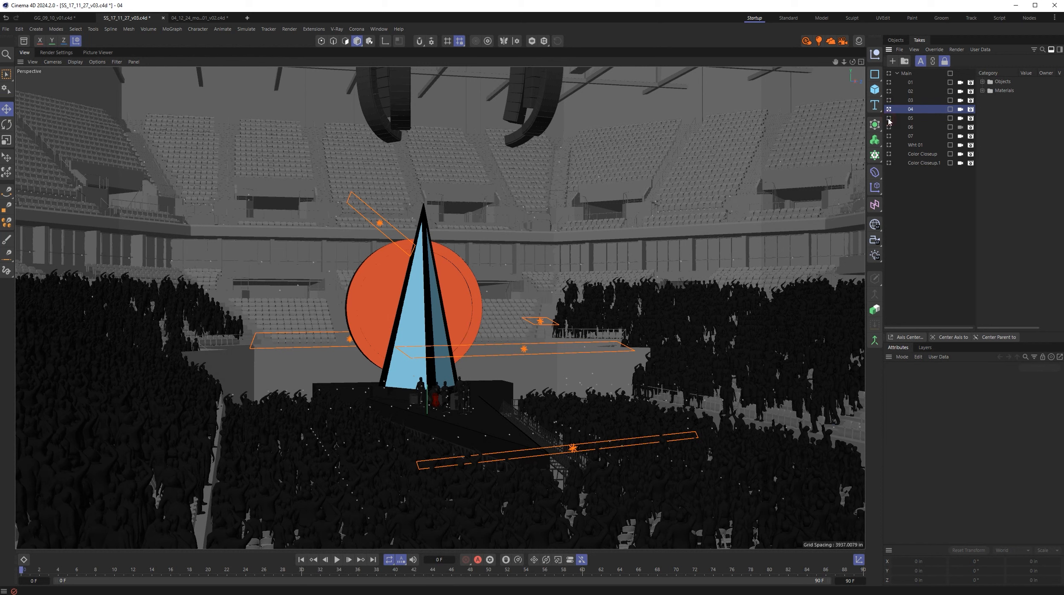
click(889, 119)
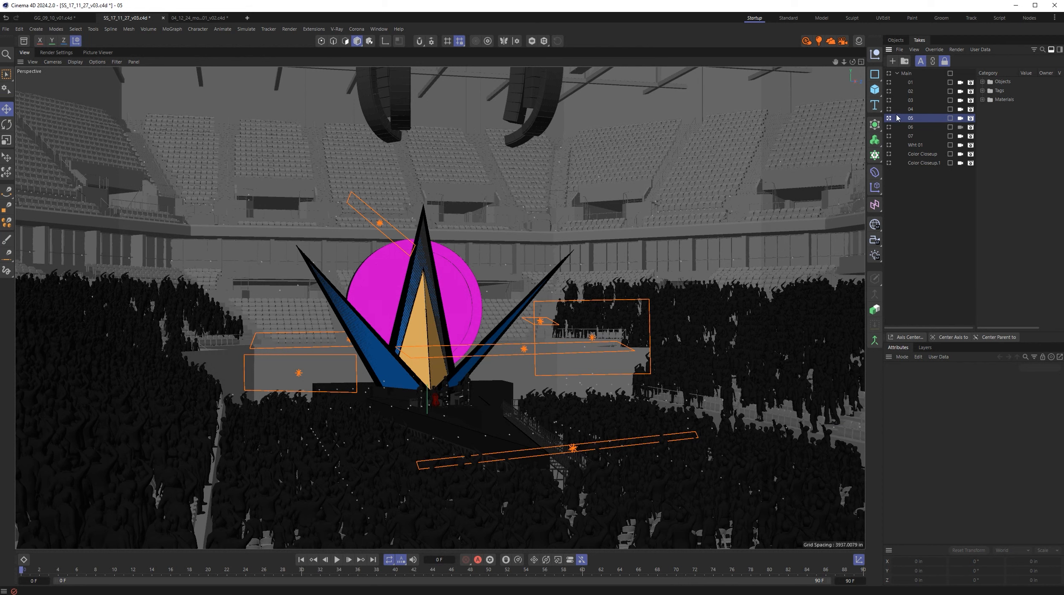
click(889, 145)
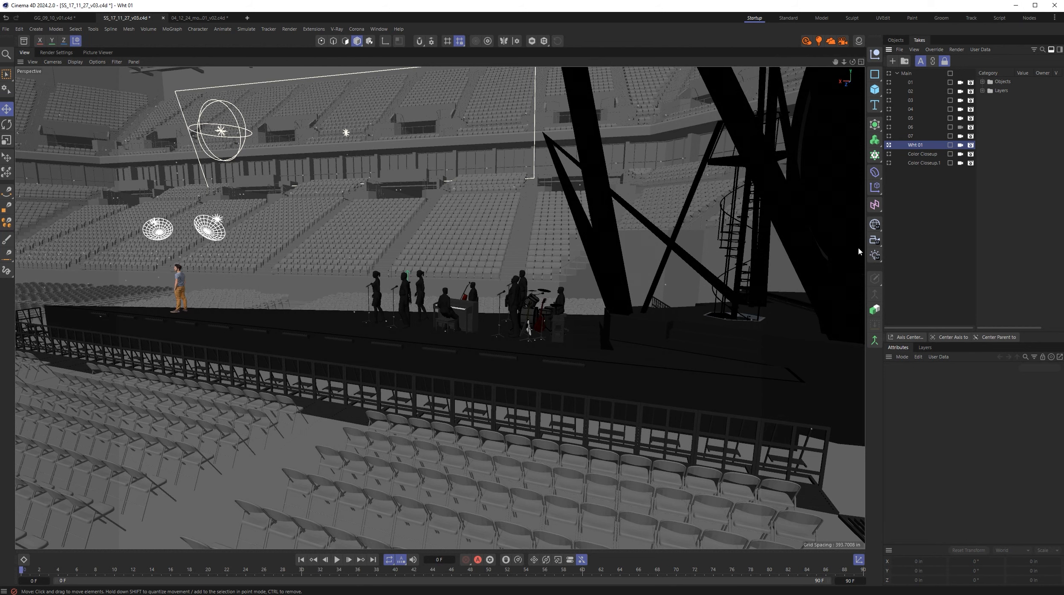
click(889, 154)
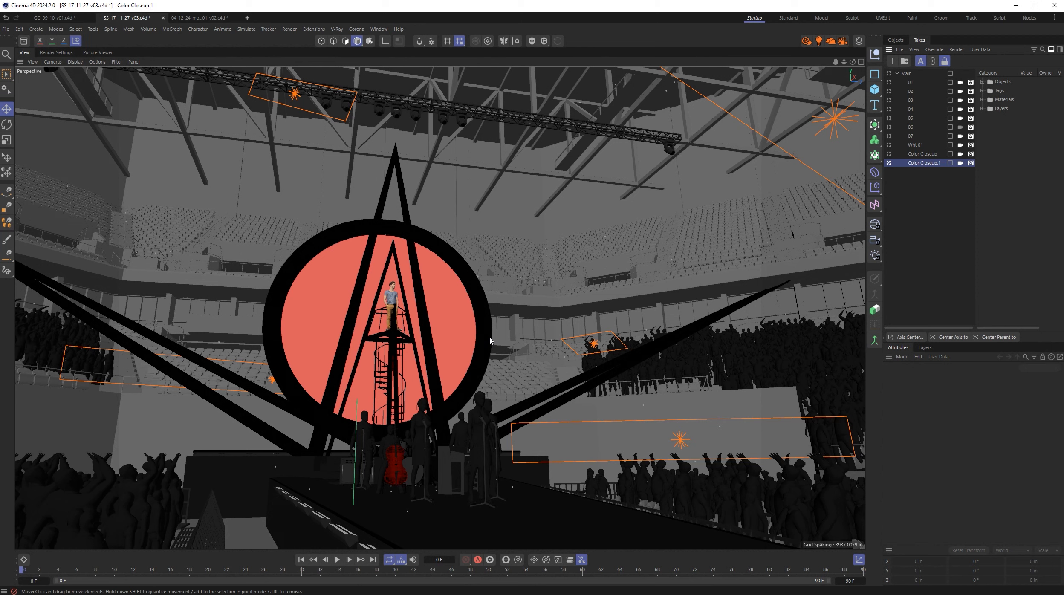
Step: Switch to the 04_12_24_modular01_v02.c4d scene and review its object hierarchy and take list
click(200, 18)
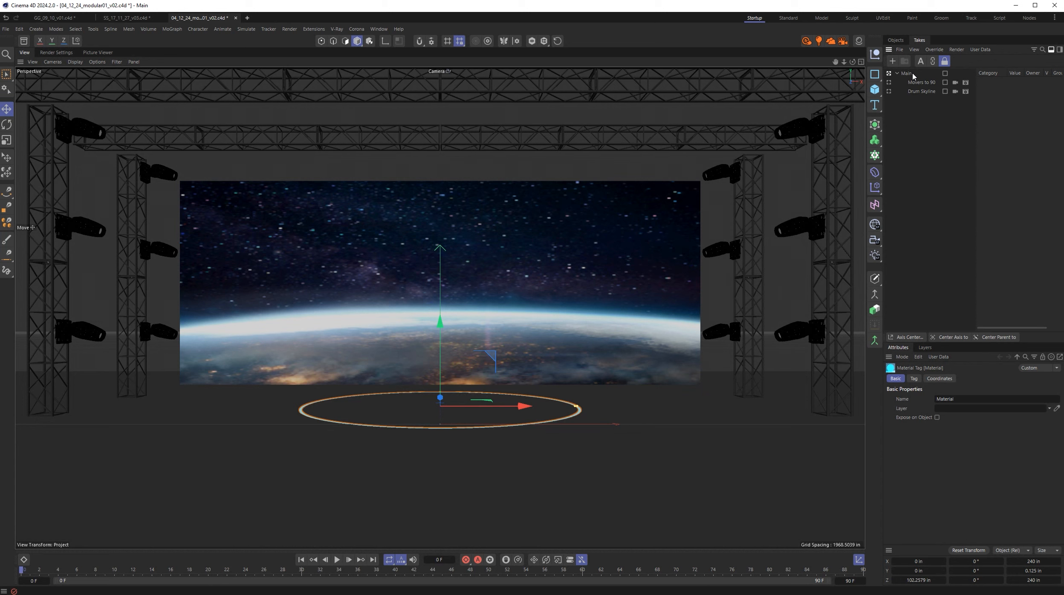
click(894, 40)
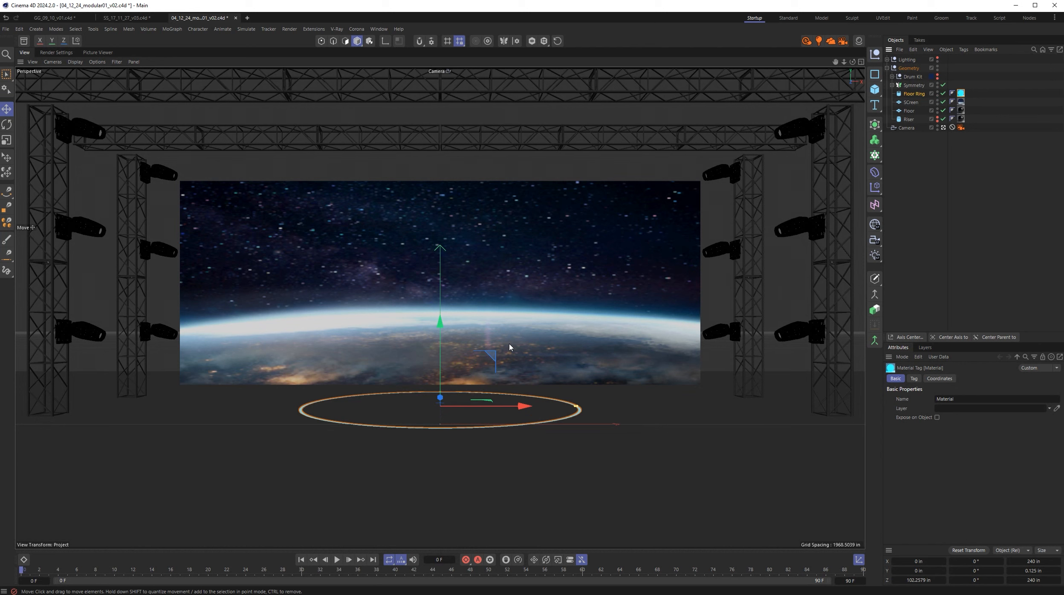
click(920, 40)
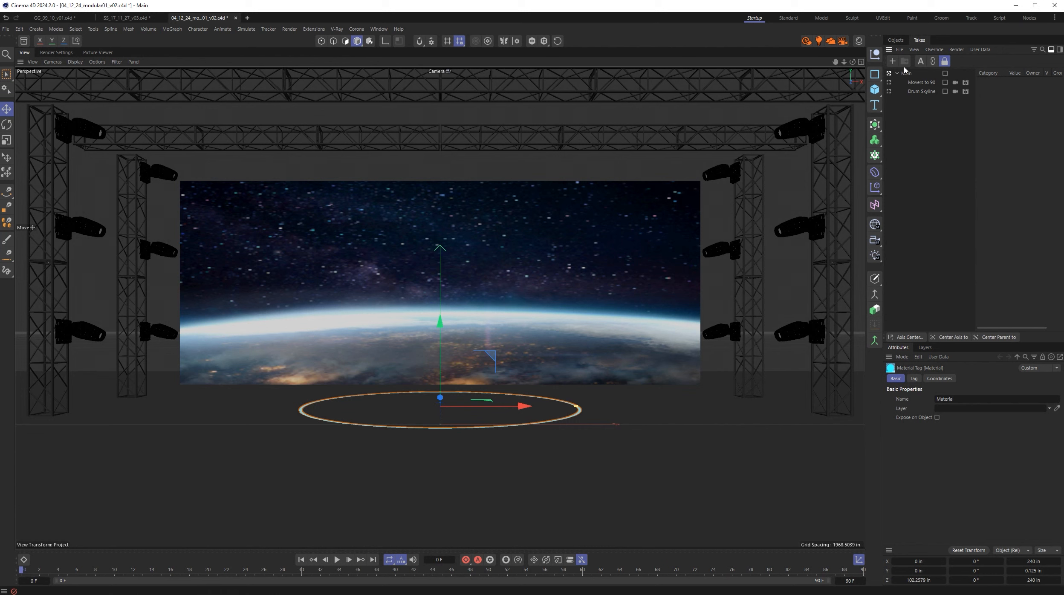
Step: Compare the Movers to 90, Drum Skyline and Main takes by activating them in turn, ending on Main
click(889, 83)
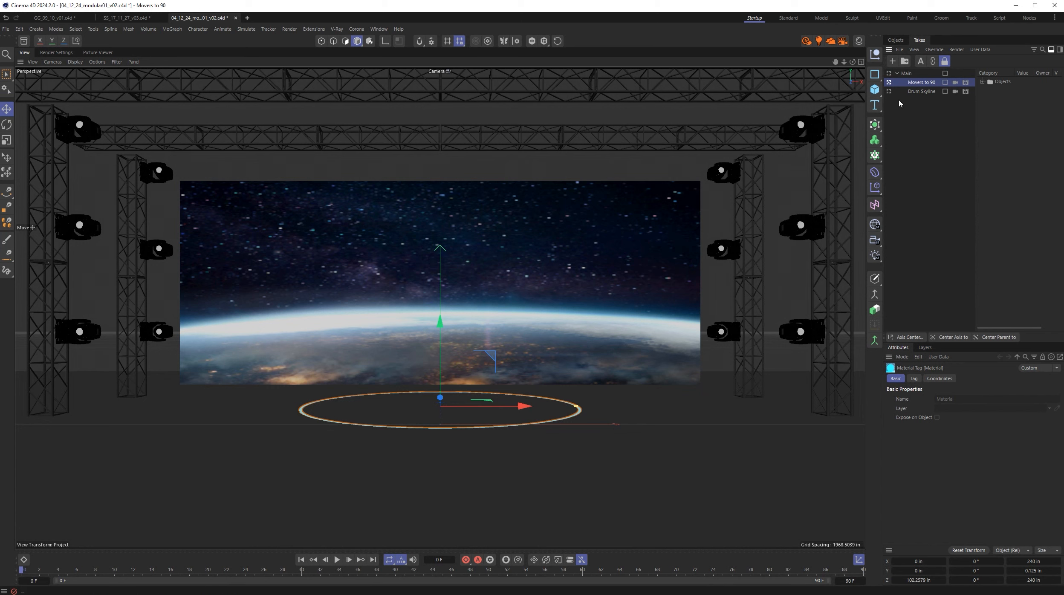
click(890, 92)
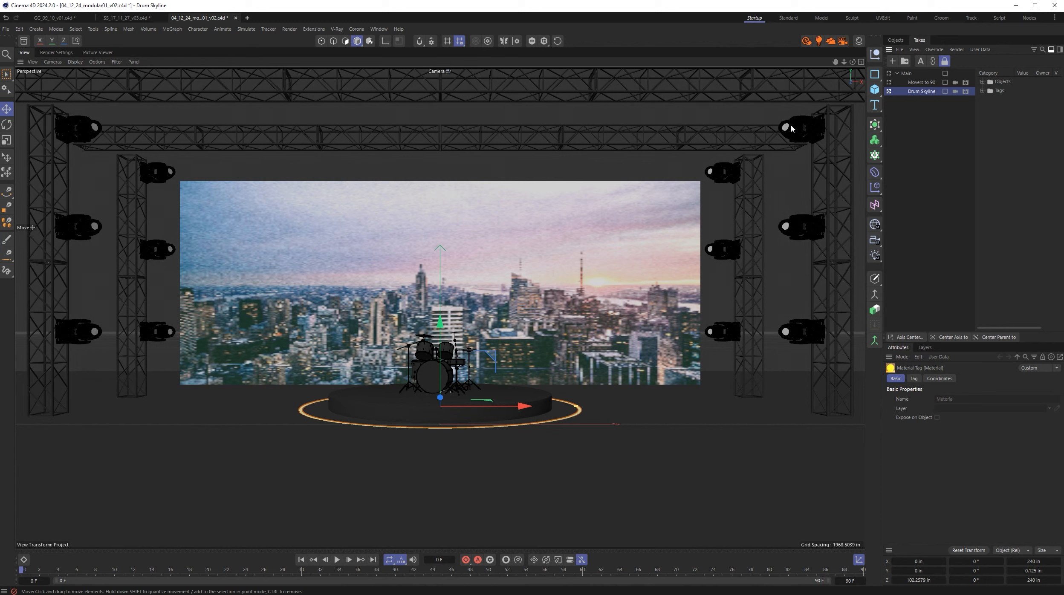
click(889, 74)
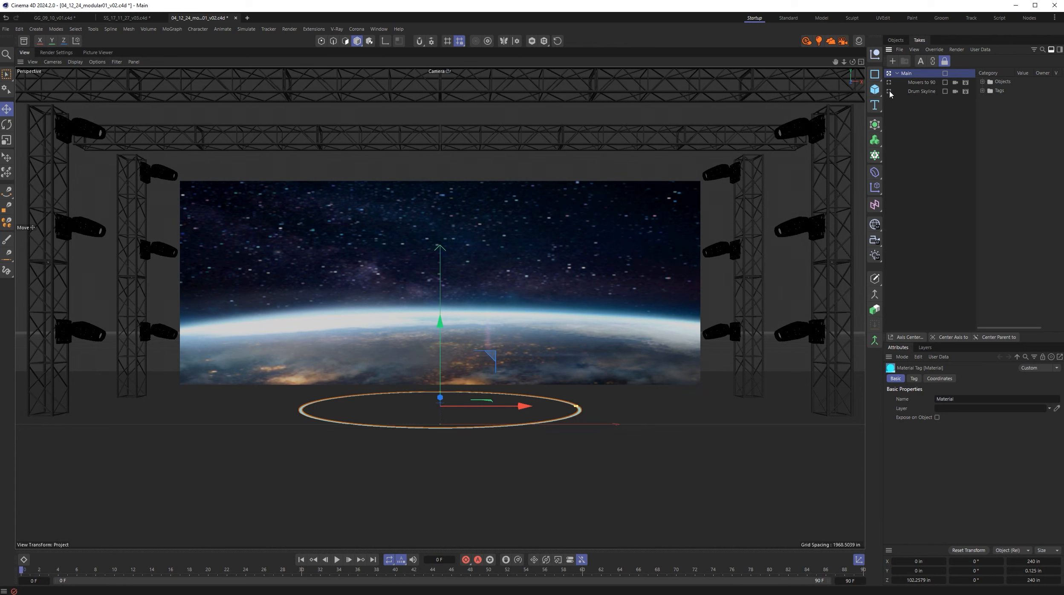
click(889, 82)
click(889, 73)
click(889, 83)
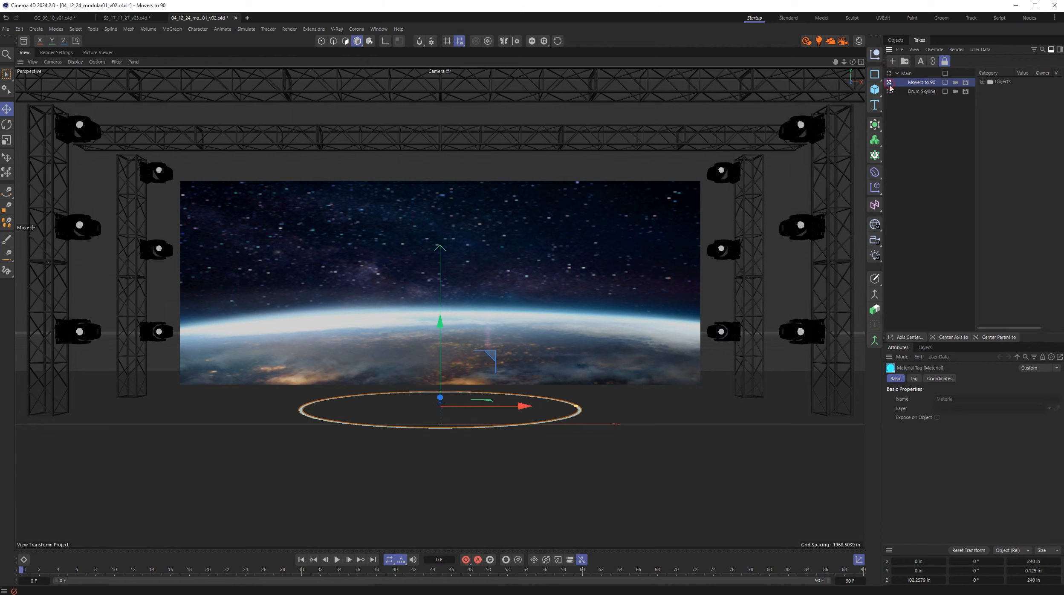
click(889, 91)
click(889, 74)
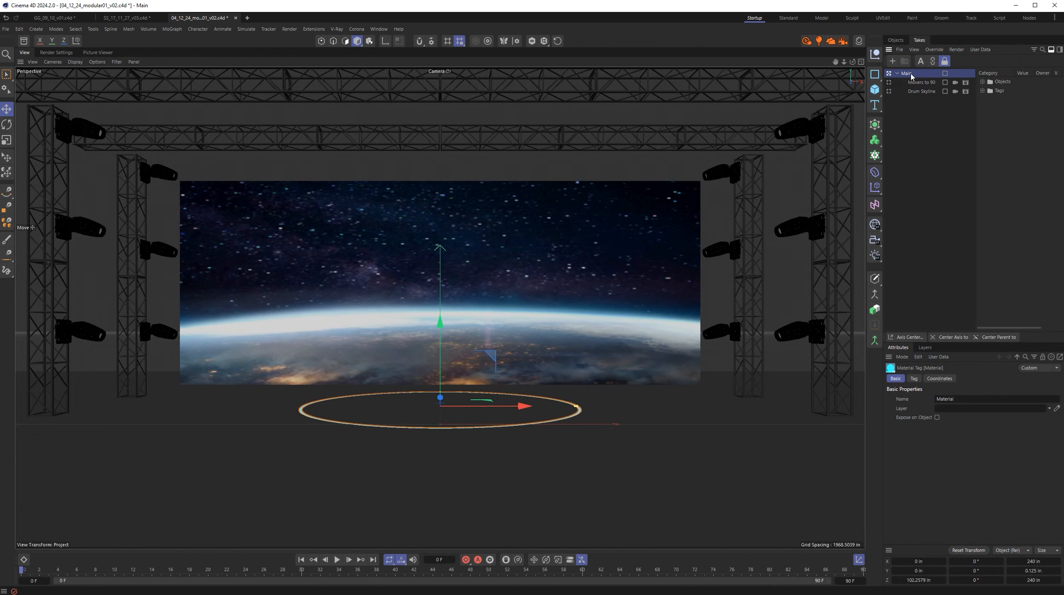
Step: Add a new take under Main and name it EA 01
click(893, 63)
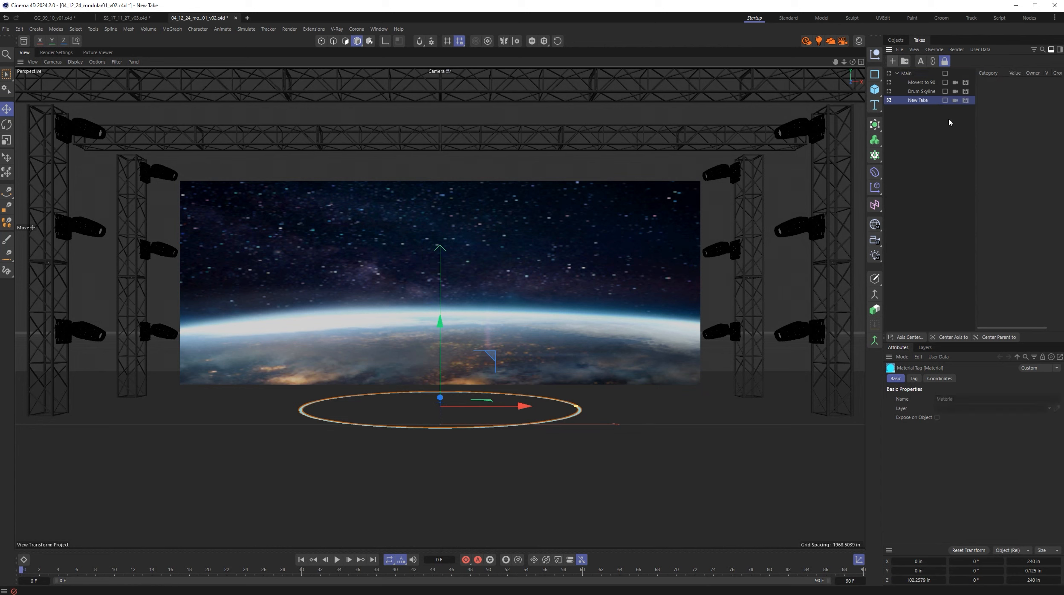
double_click(923, 101)
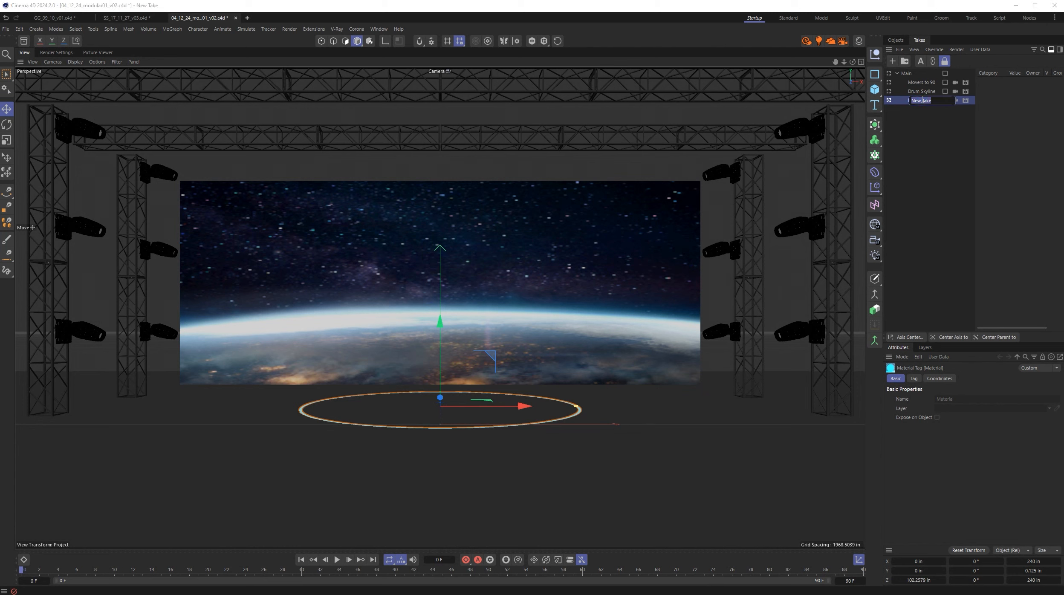
text(EA 01)
key(Return)
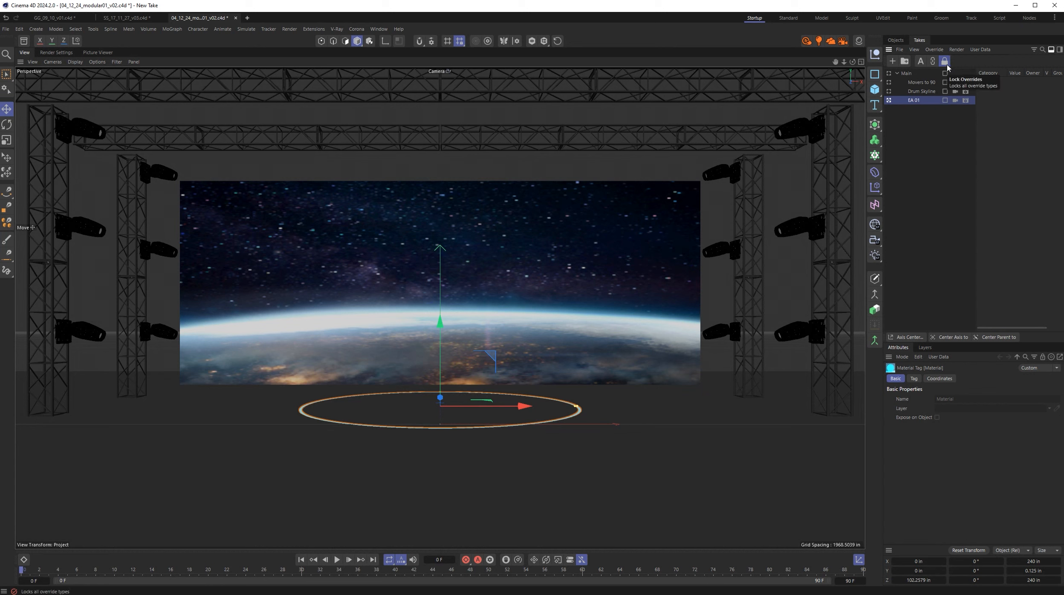
Step: Override the Riser's Viewport Visibility and Renderer Visibility in the EA 01 take
click(896, 40)
click(909, 120)
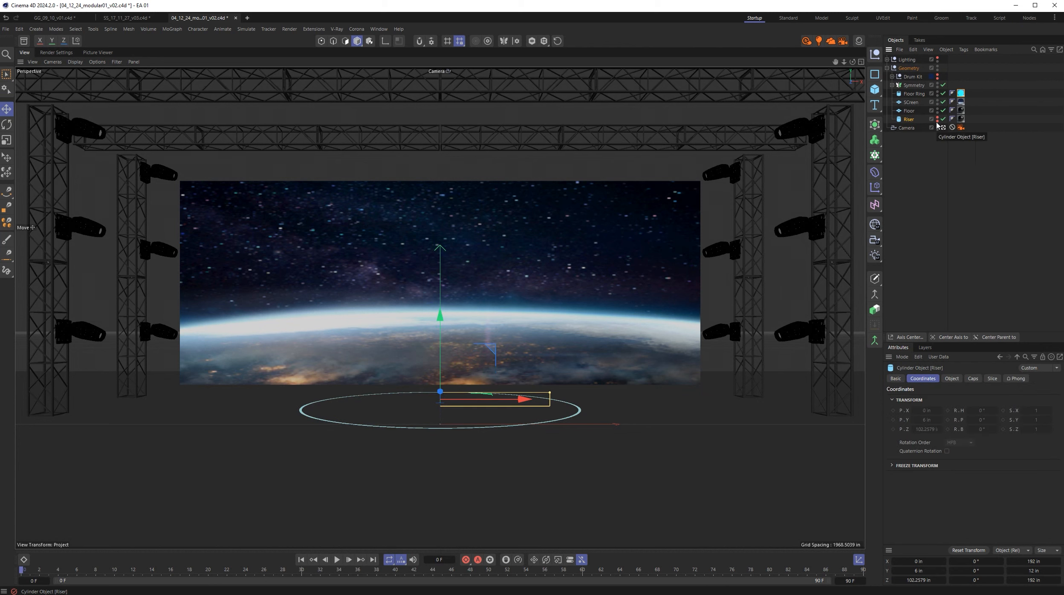
click(920, 40)
click(896, 40)
click(896, 379)
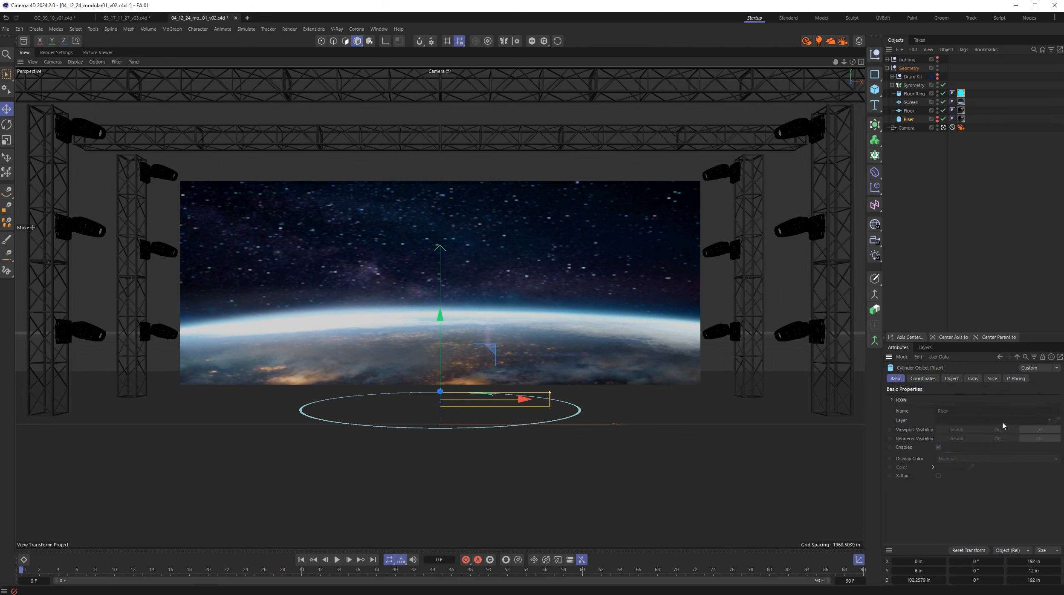
click(920, 40)
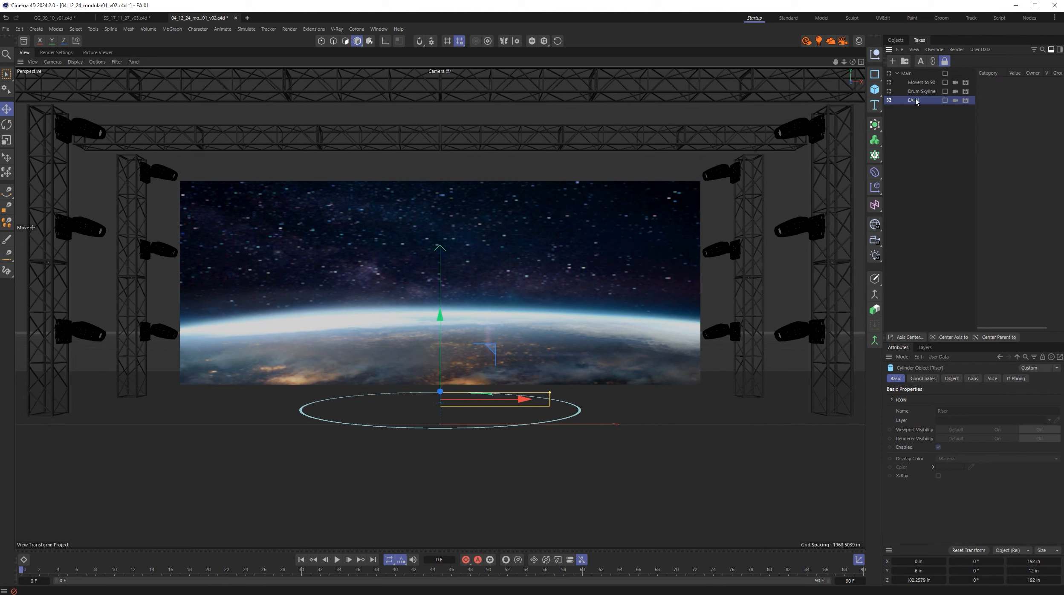
click(897, 40)
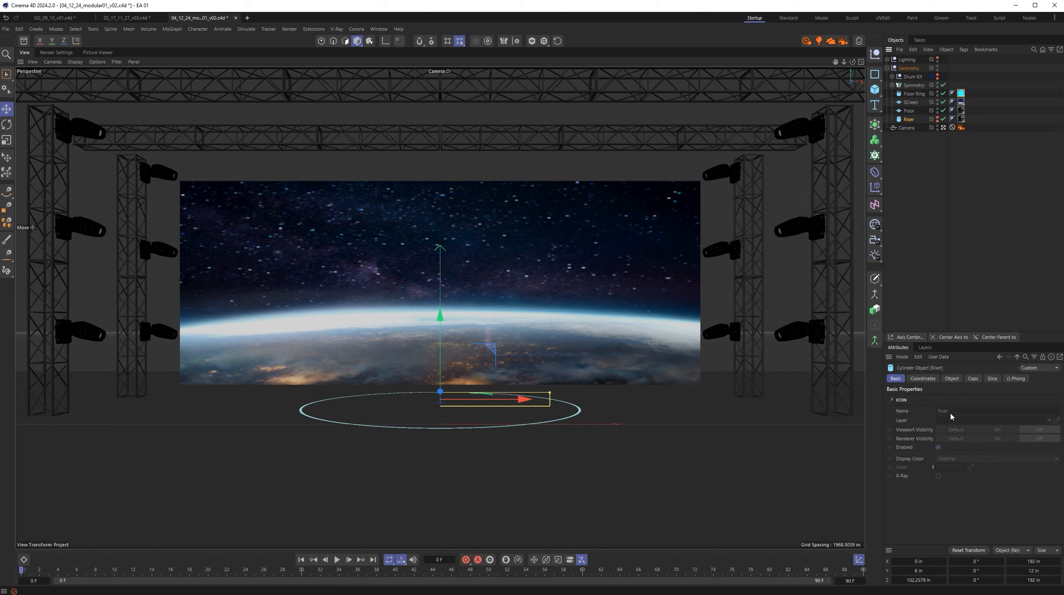
right_click(910, 432)
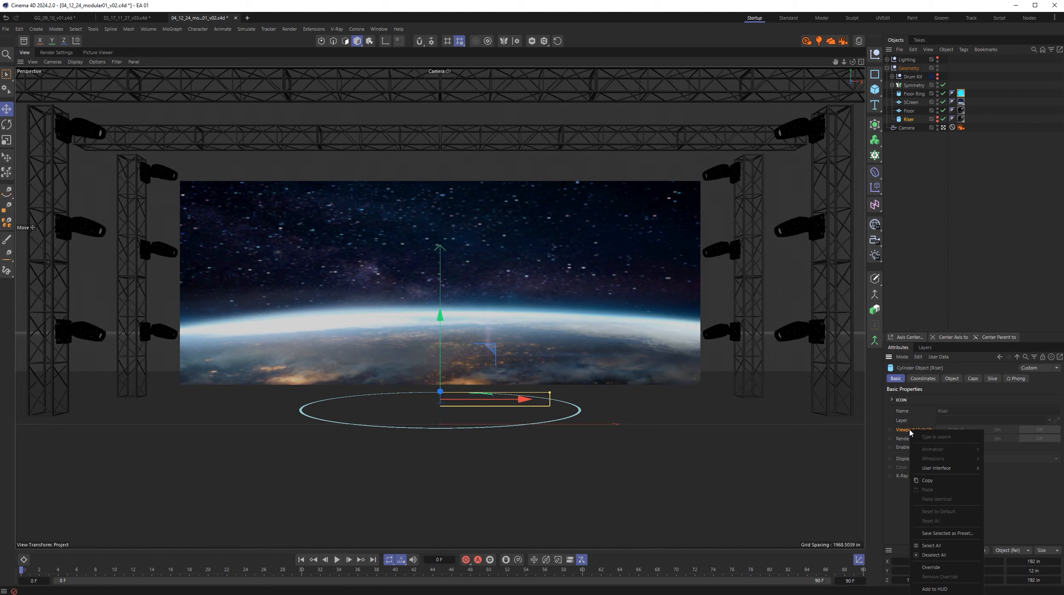
click(938, 568)
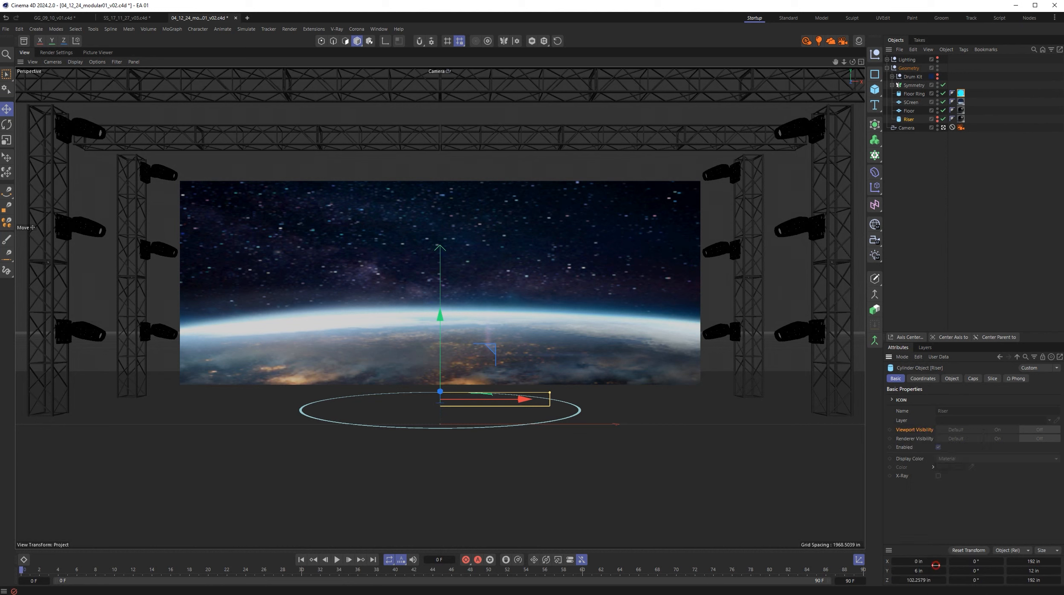
right_click(918, 439)
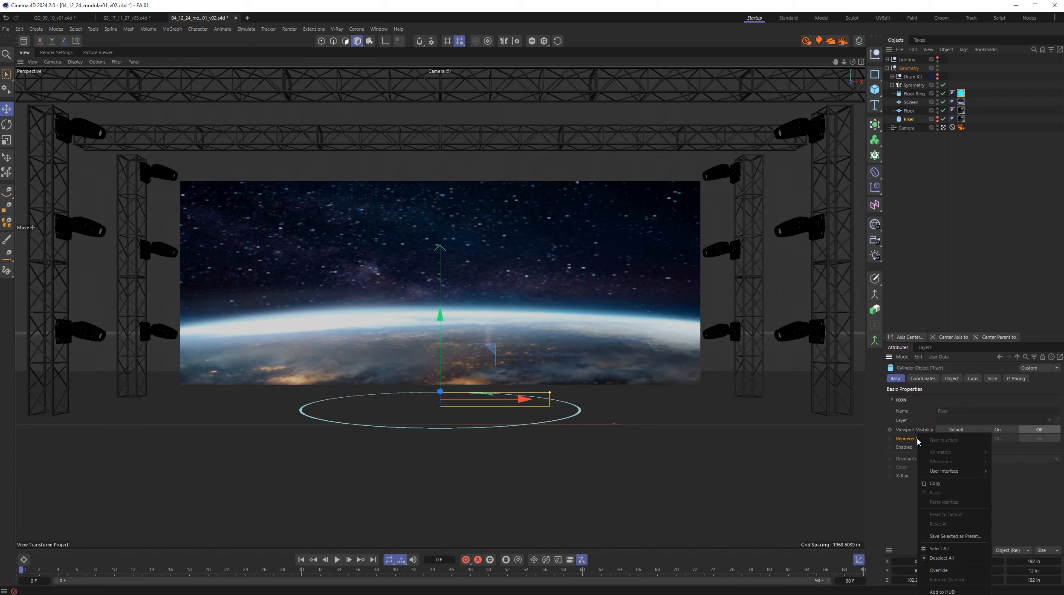
click(934, 572)
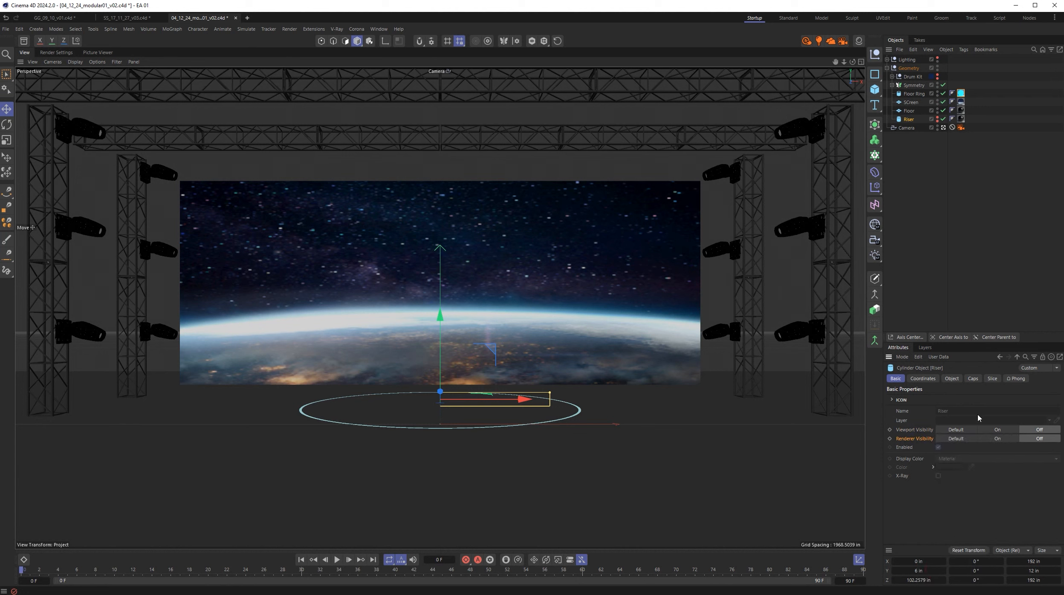
Step: Set the Riser's overridden viewport and renderer visibility to On for the EA 01 take
click(920, 40)
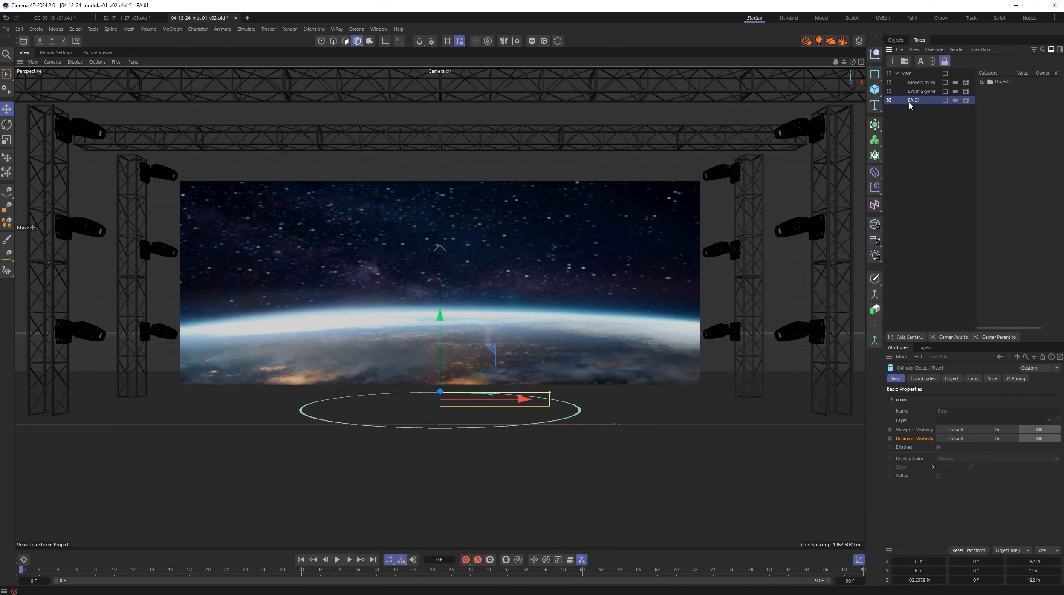
click(898, 41)
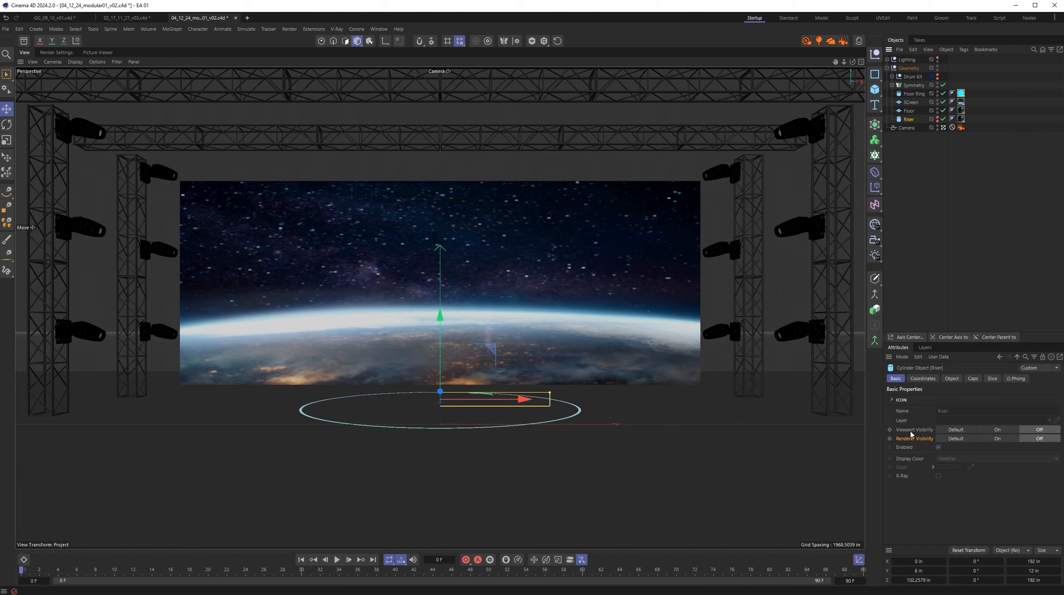
click(998, 430)
click(998, 439)
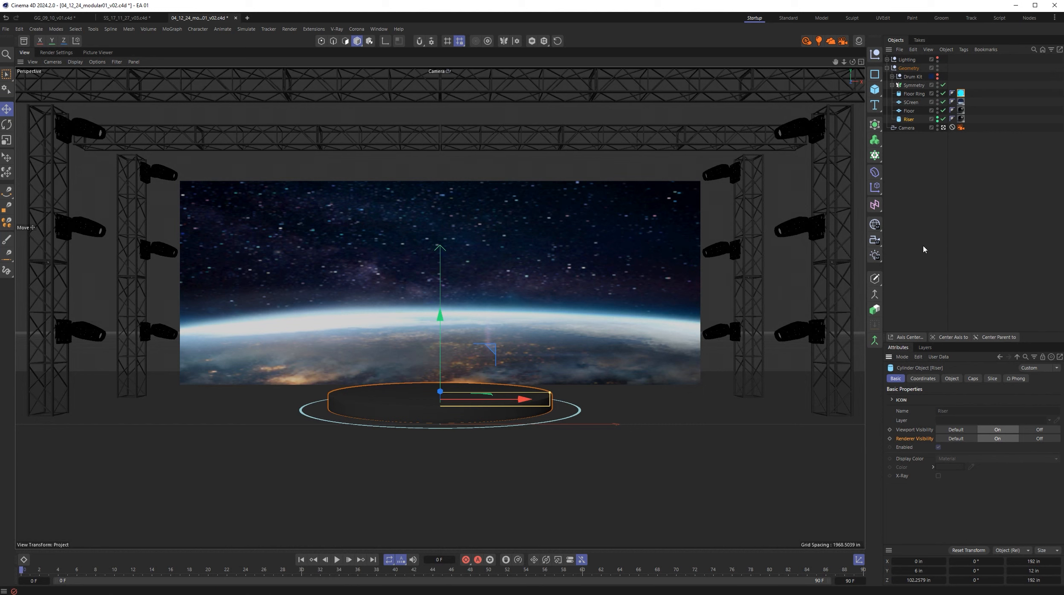
click(920, 40)
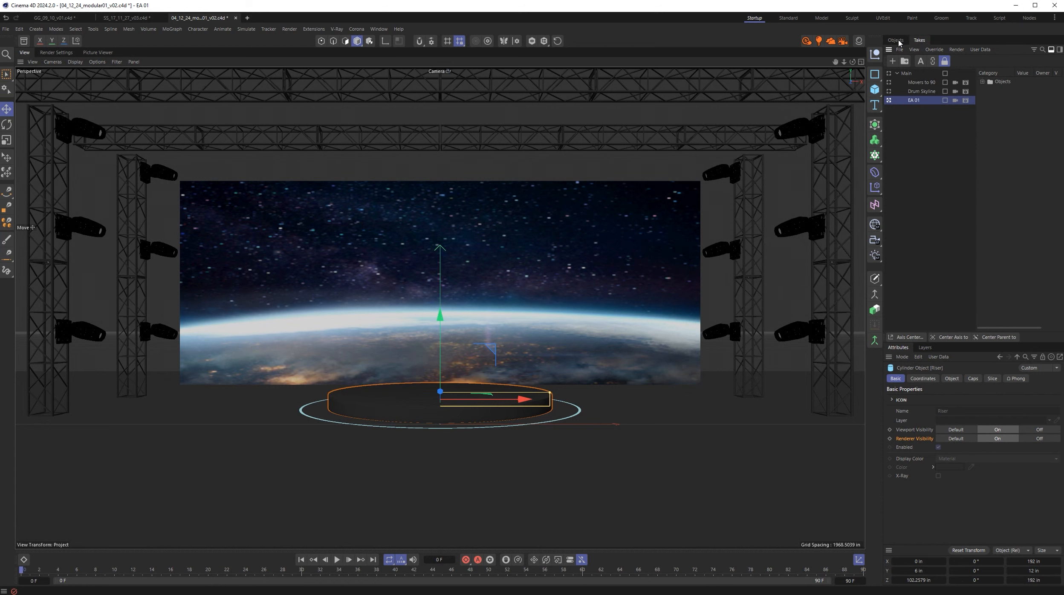
Step: Override the Drum Kit's viewport and renderer visibility in EA 01 and set both to On
click(898, 41)
click(913, 78)
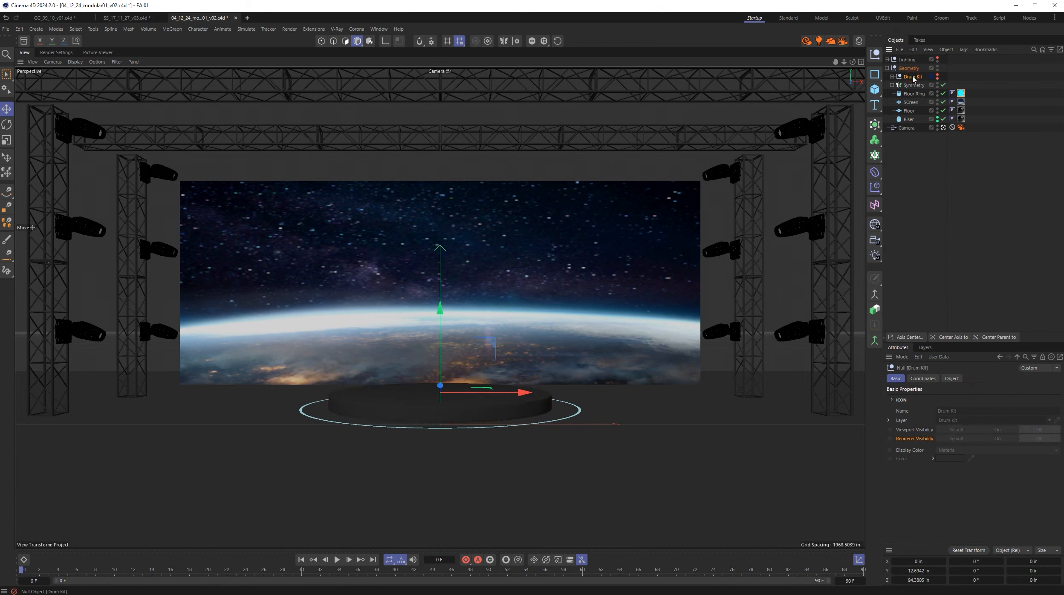
right_click(917, 432)
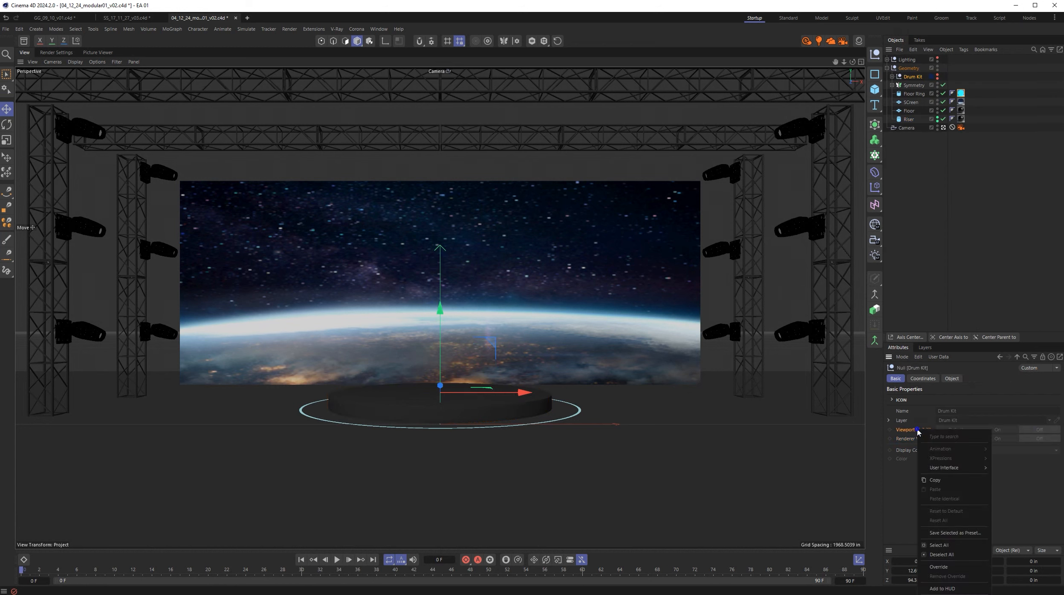
click(952, 568)
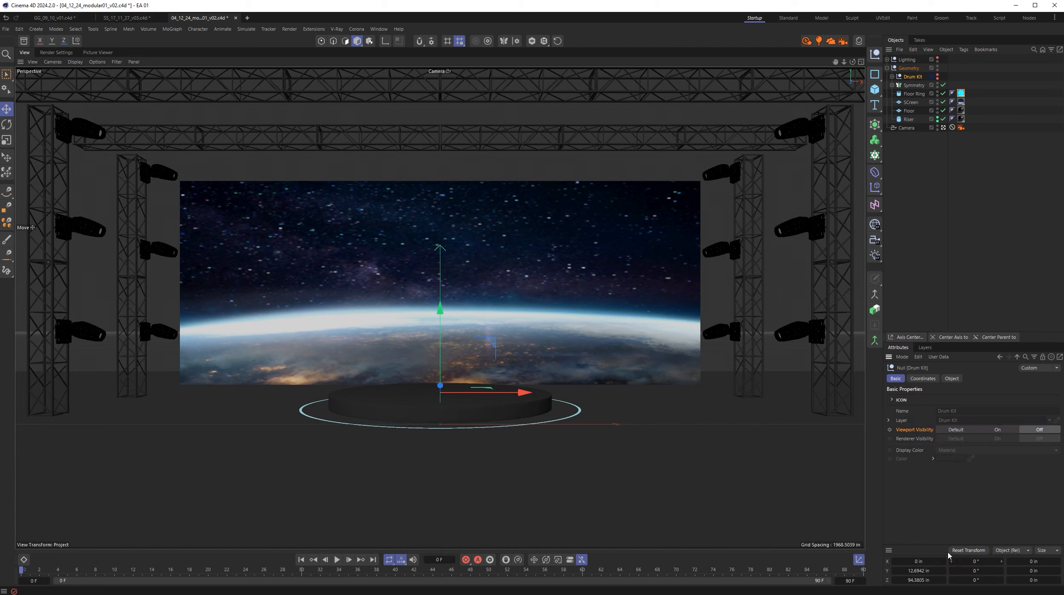
right_click(909, 441)
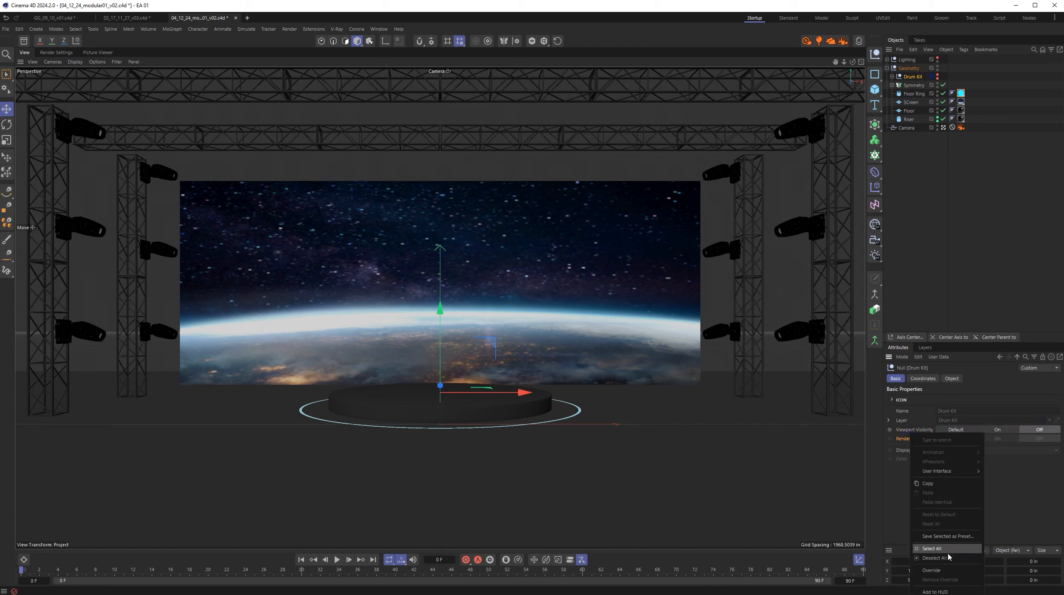
click(945, 570)
click(1000, 430)
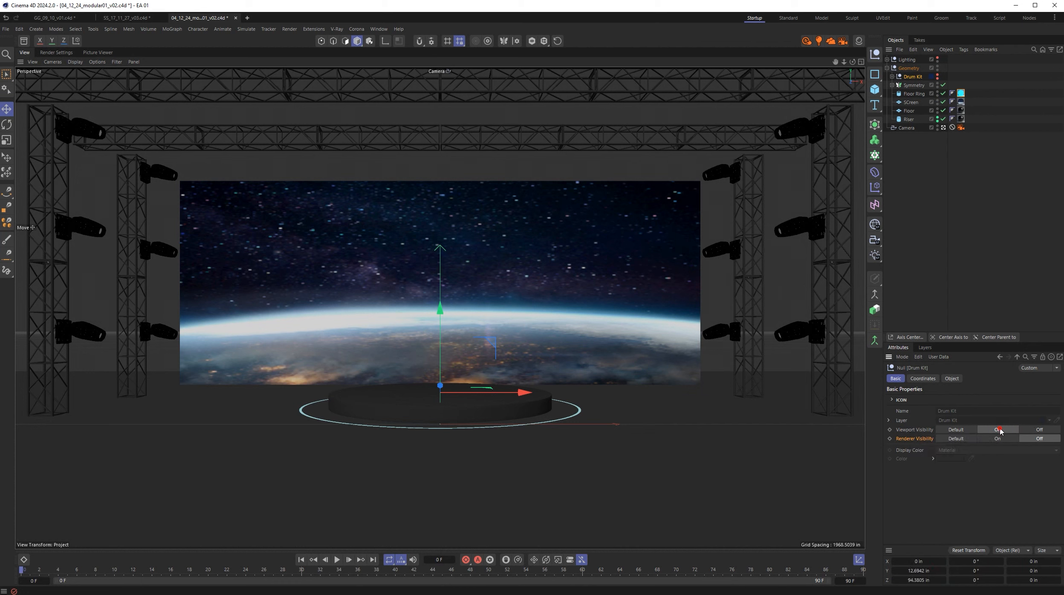
click(998, 438)
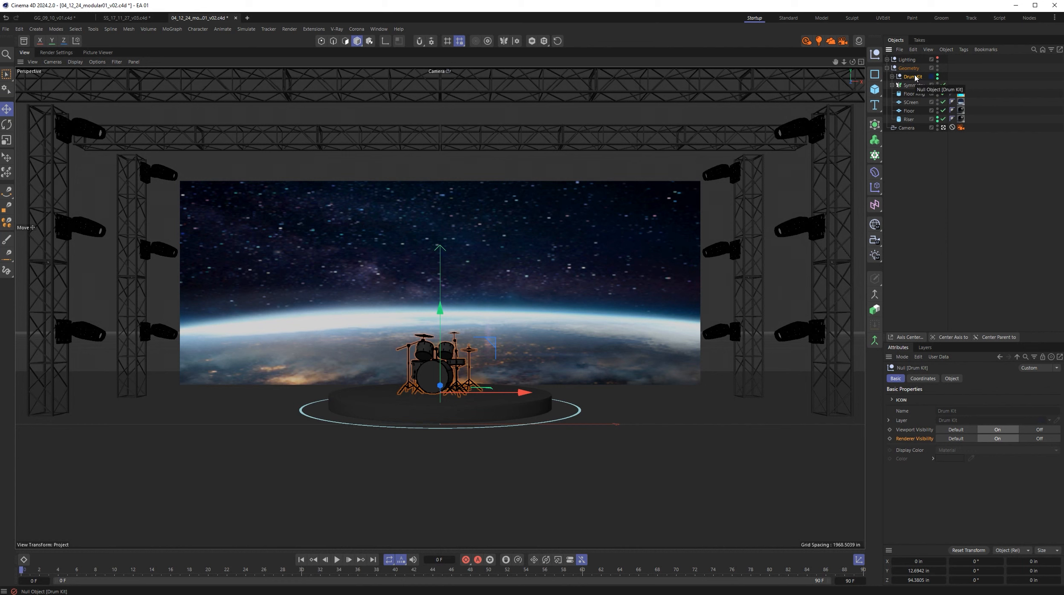
Step: Override the Drum Kit's heading rotation (R.H) in the EA 01 take and set it to 197°
click(923, 379)
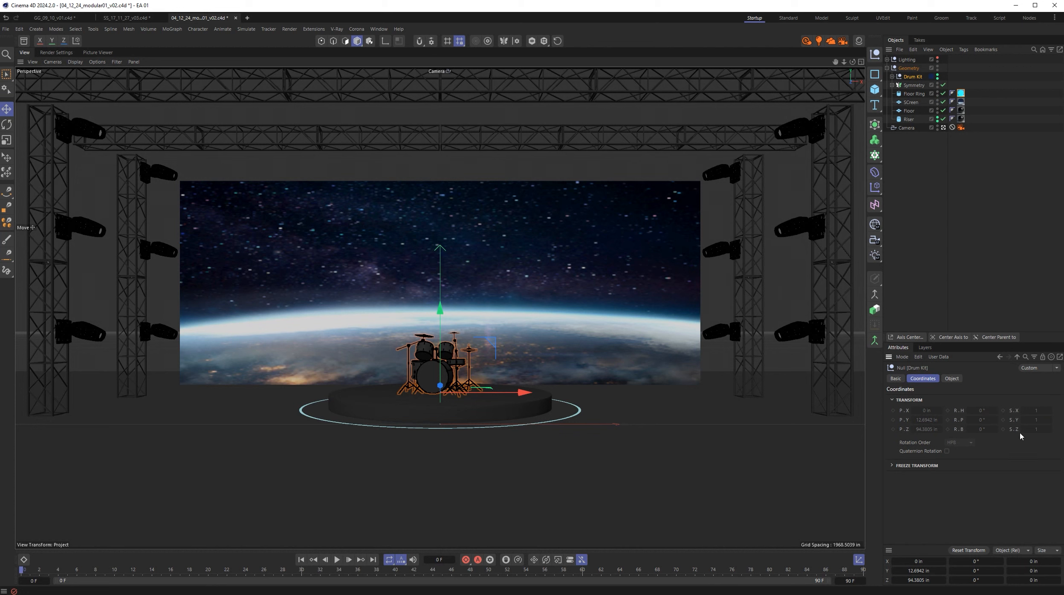
right_click(962, 412)
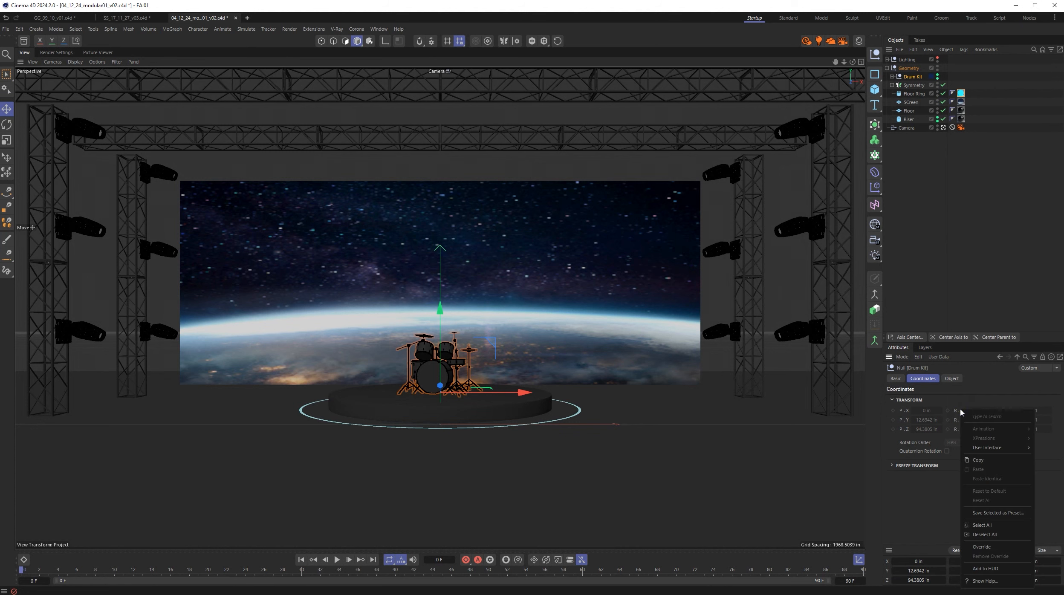
click(993, 548)
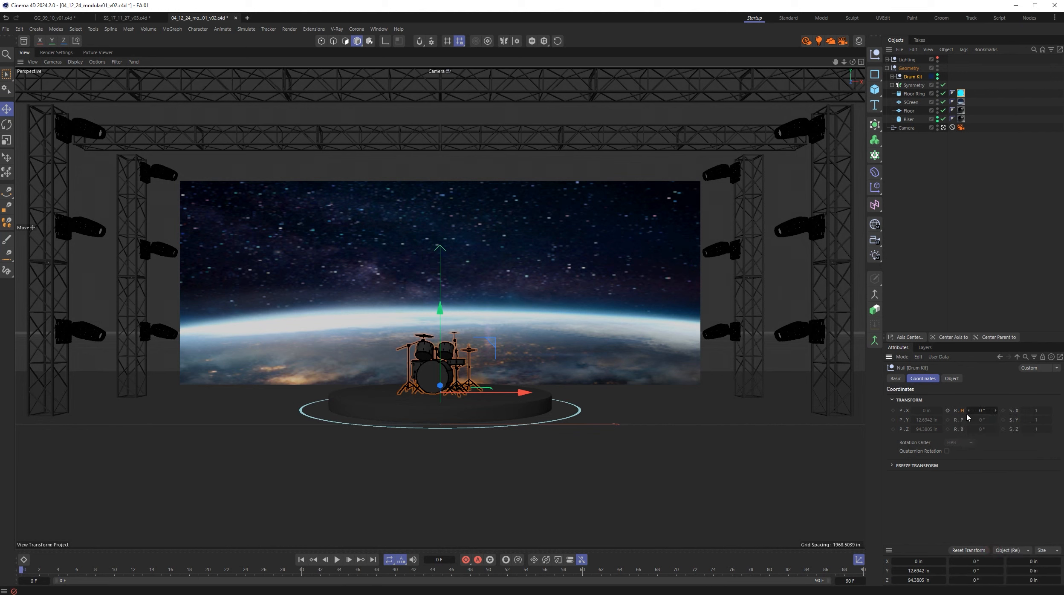
click(981, 410)
text(54)
key(Return)
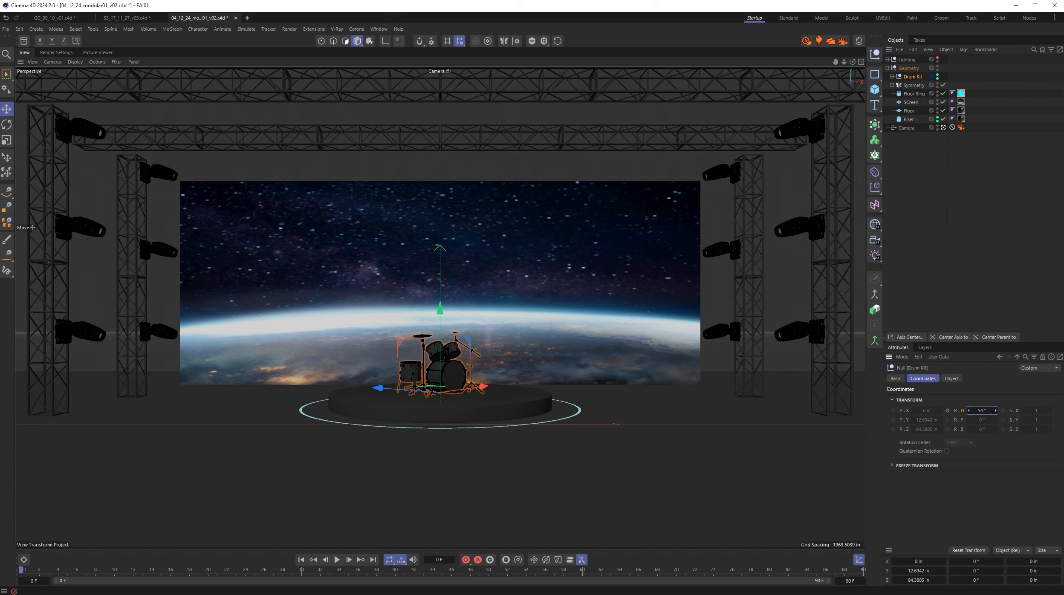
drag(996, 411, 1051, 410)
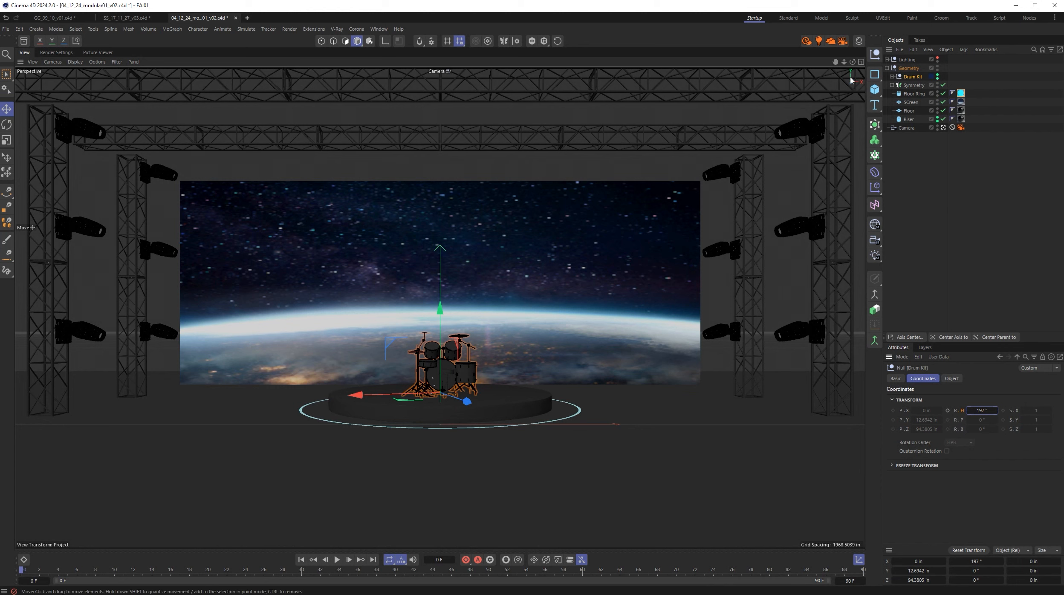
Step: Activate the Movers to 90 take for comparison and return to EA 01
click(921, 40)
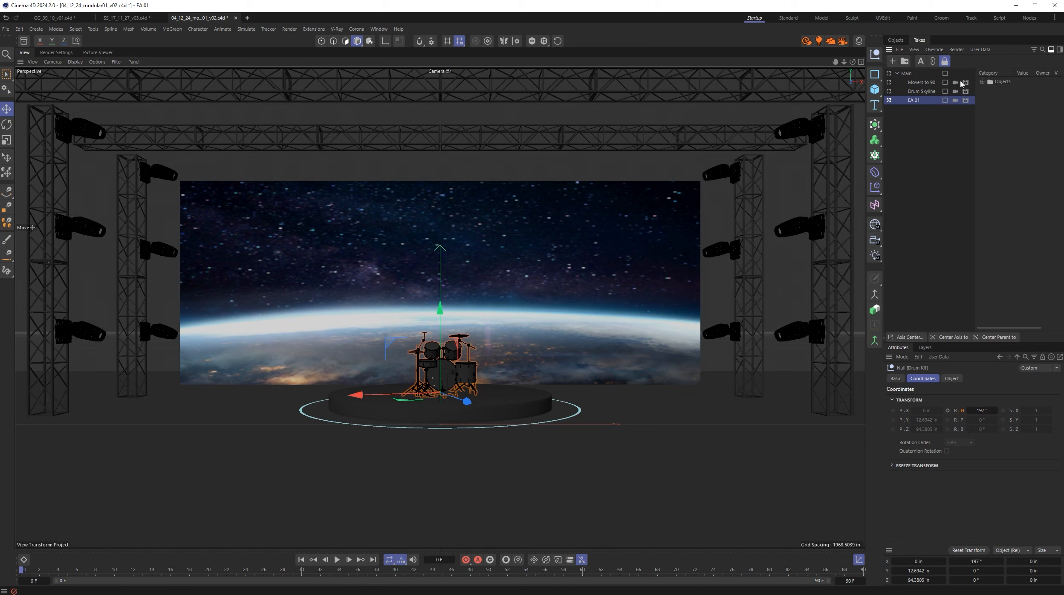
click(889, 83)
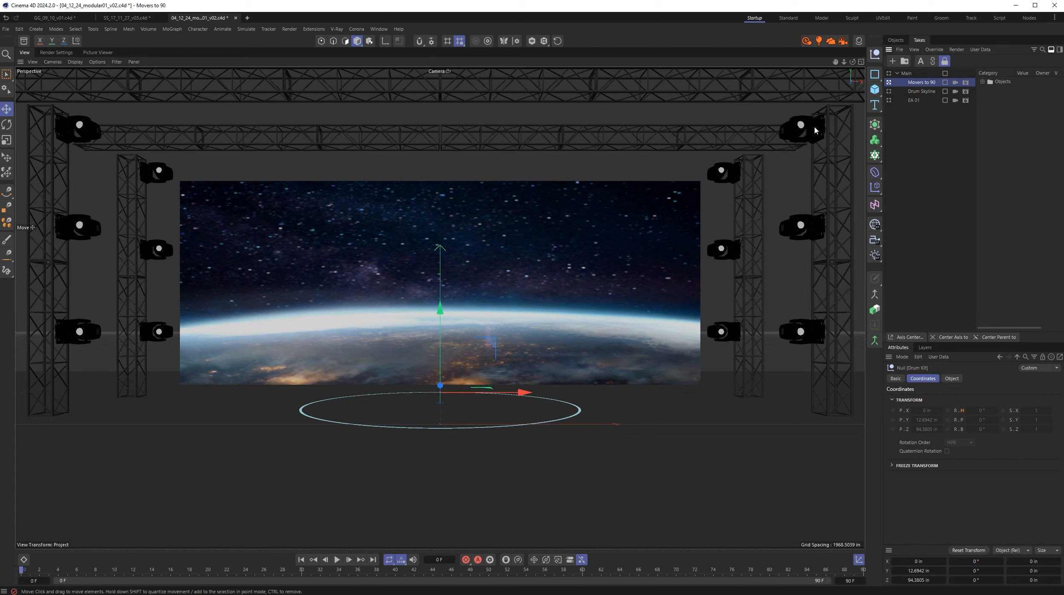
click(890, 101)
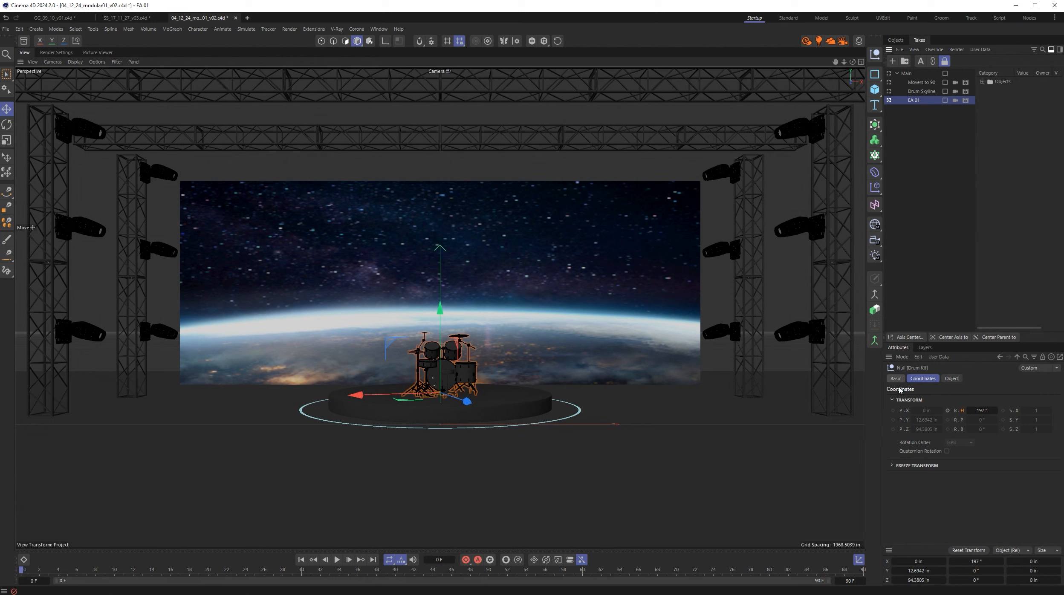
Step: Override the Drum Kit's position in EA 01 and move it along the world X axis to about -52.19 in
right_click(901, 413)
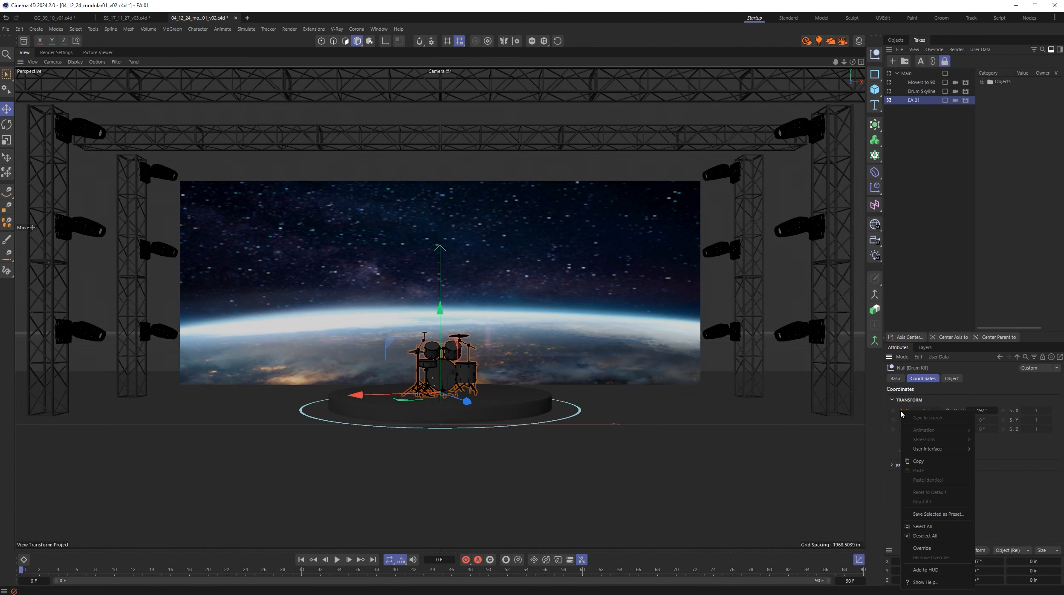
click(947, 396)
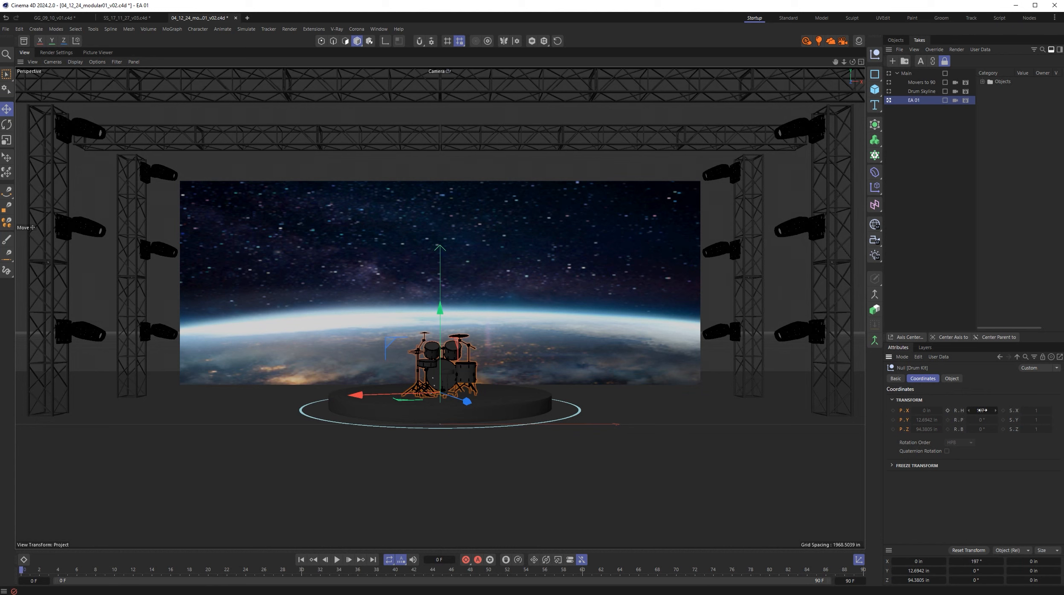
right_click(901, 412)
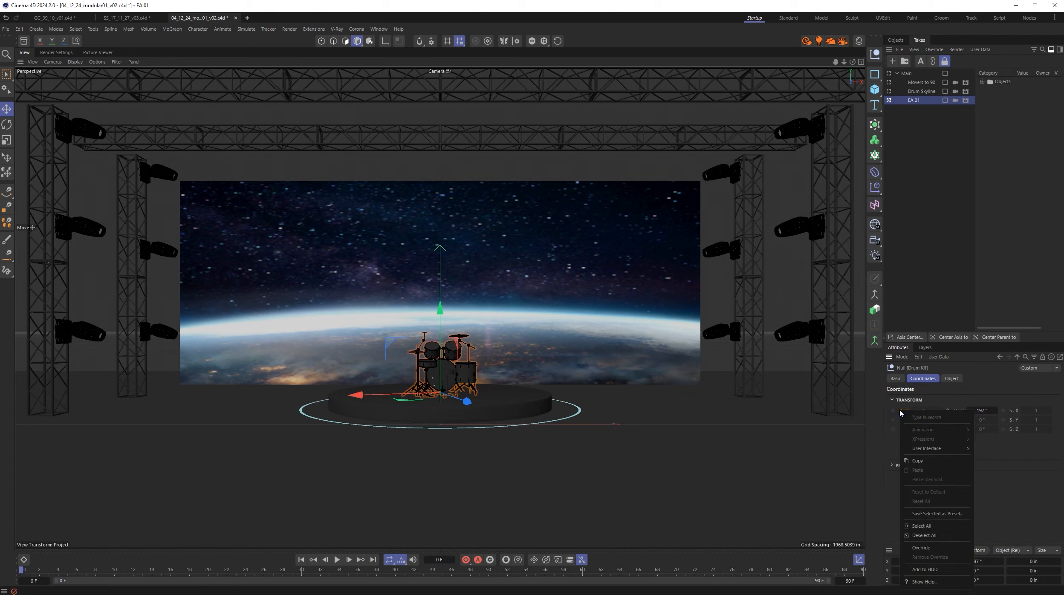
click(921, 549)
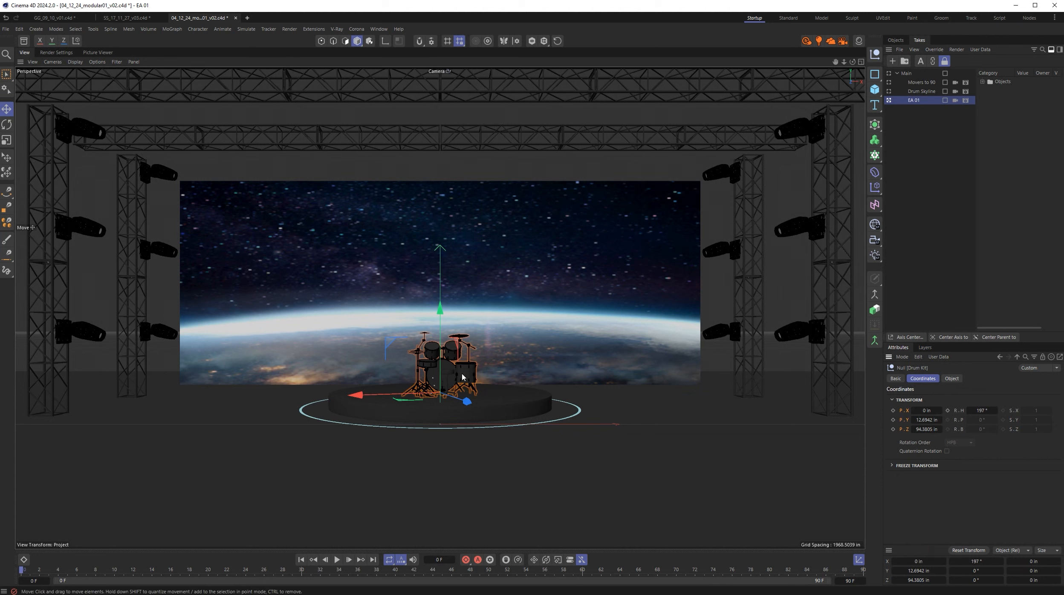
key(w)
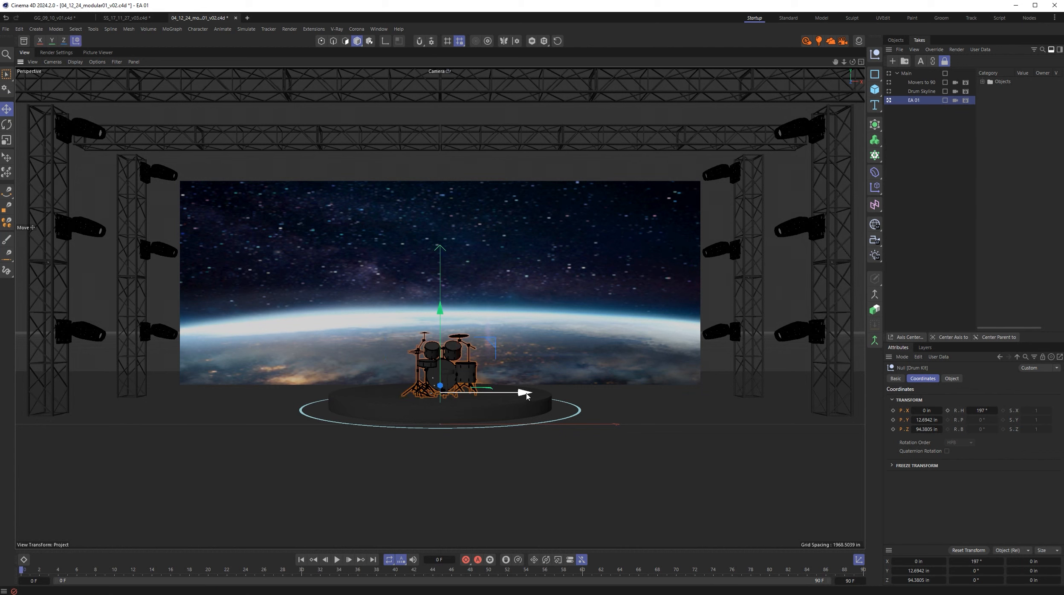
drag(520, 393, 459, 394)
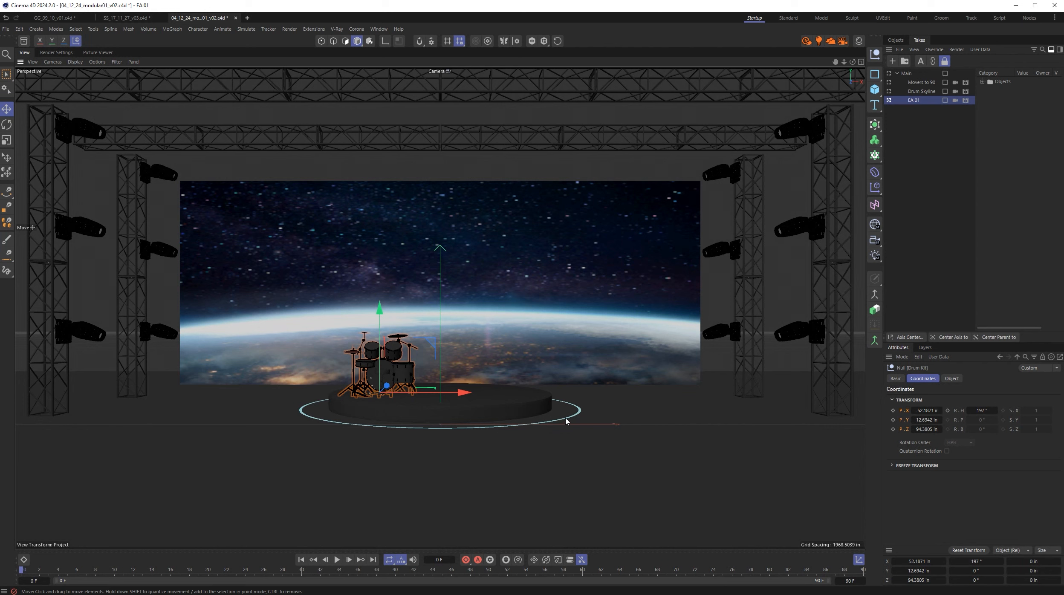
Step: Override the material of the Floor Ring's LED material tag in EA 01 and assign LED2 to it
click(896, 40)
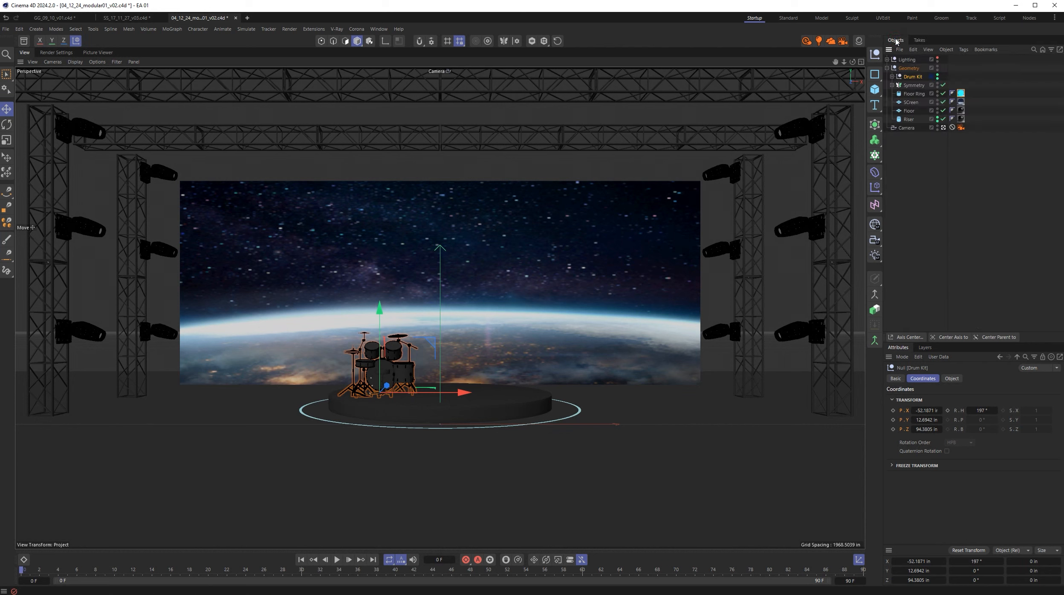
click(917, 94)
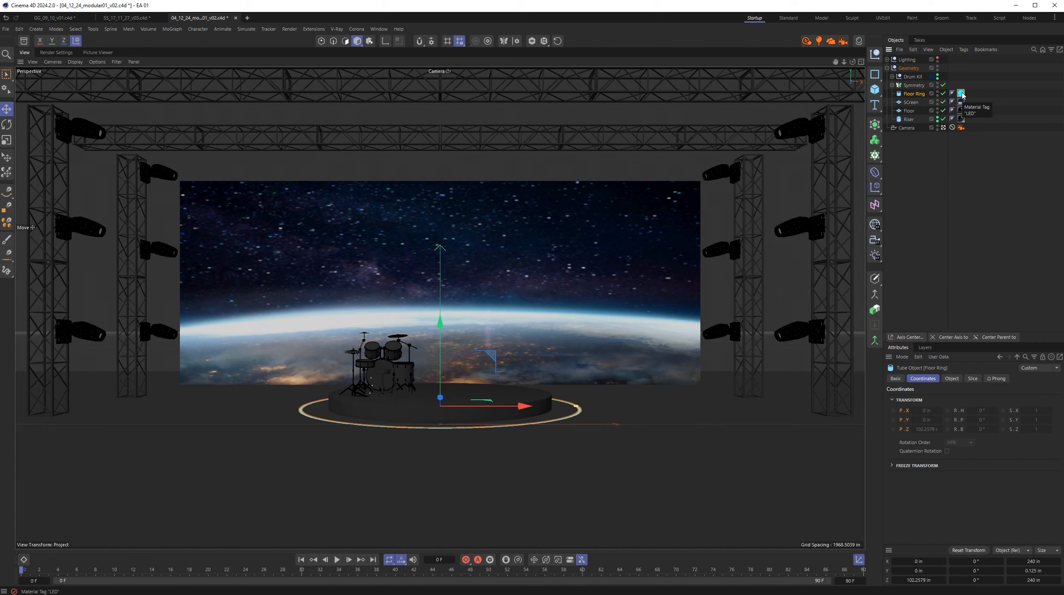
click(961, 93)
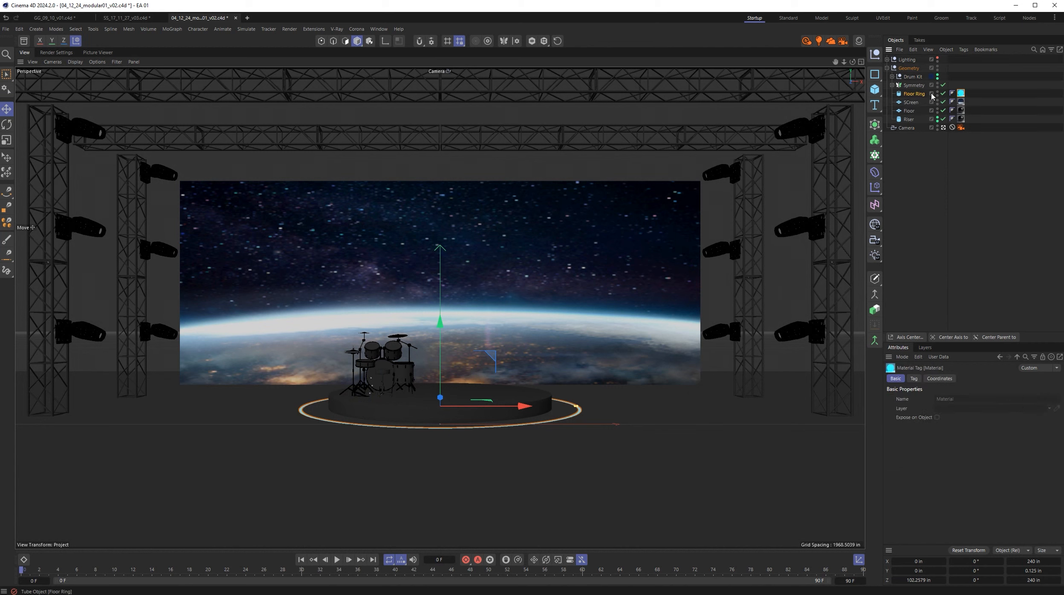
click(915, 379)
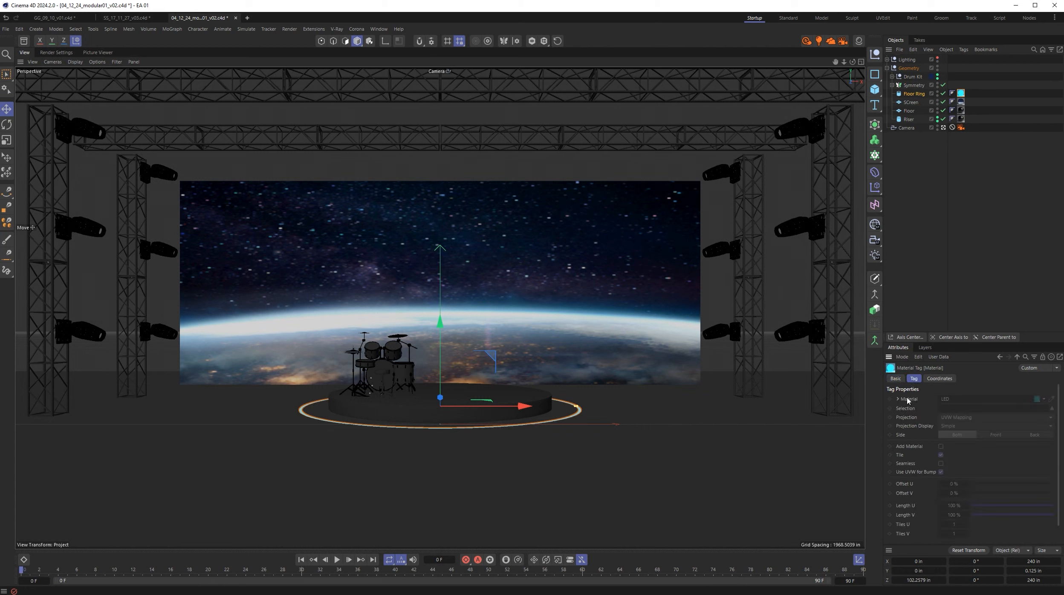
click(860, 41)
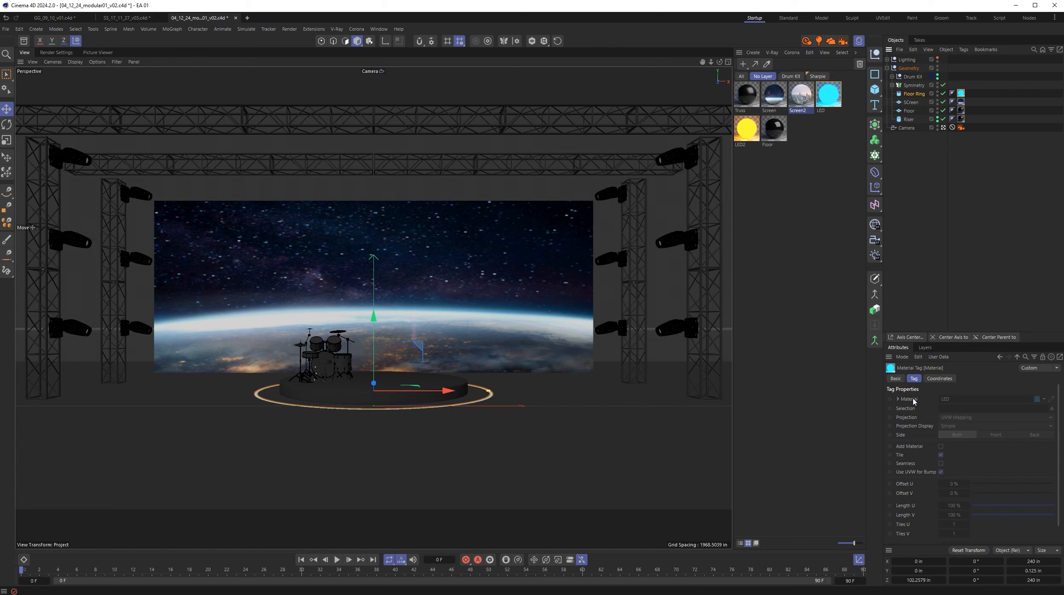
click(921, 40)
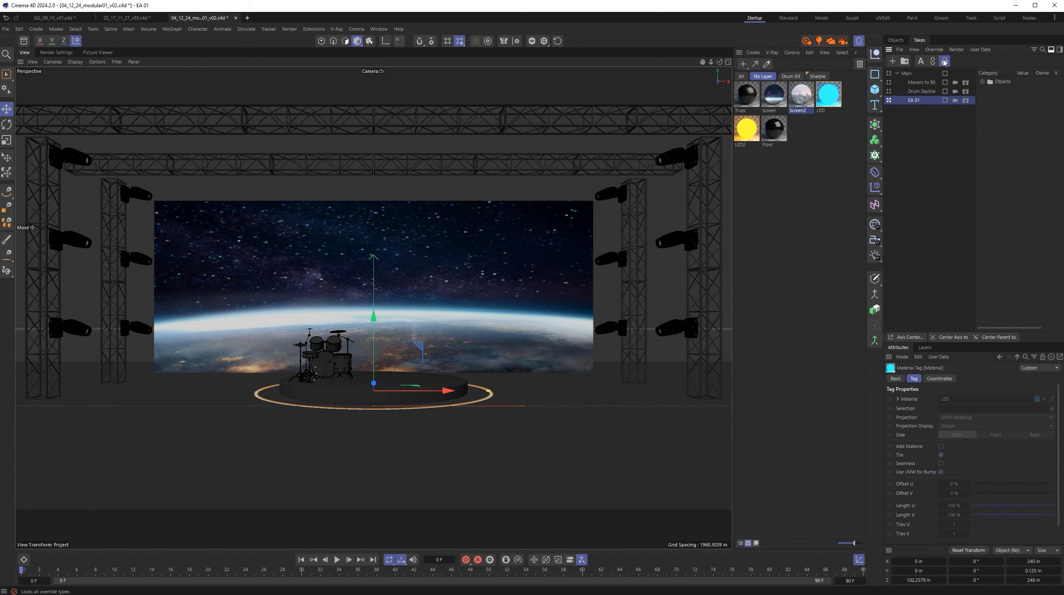
click(903, 40)
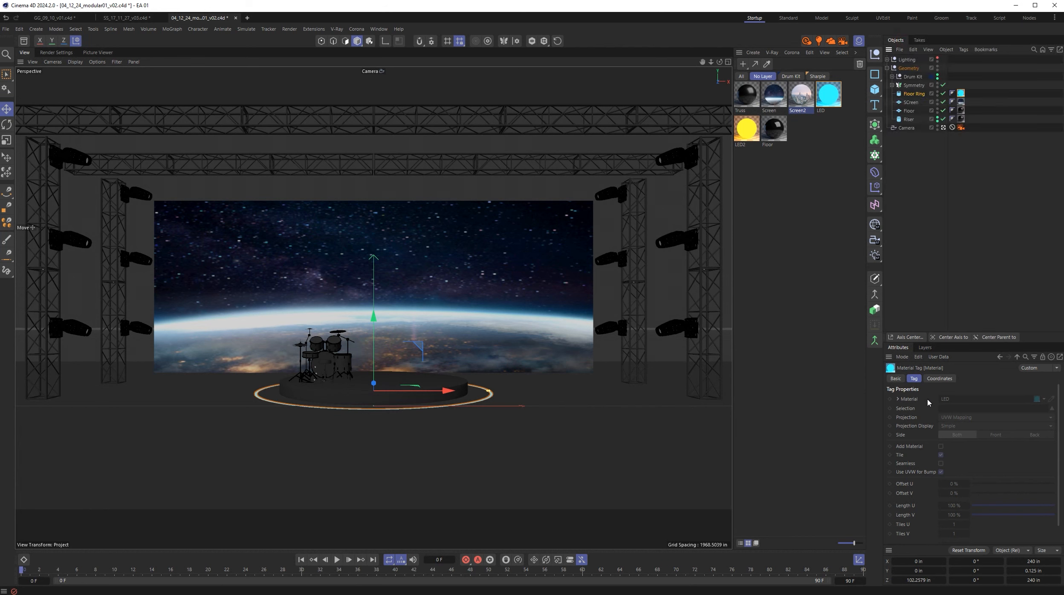
right_click(911, 402)
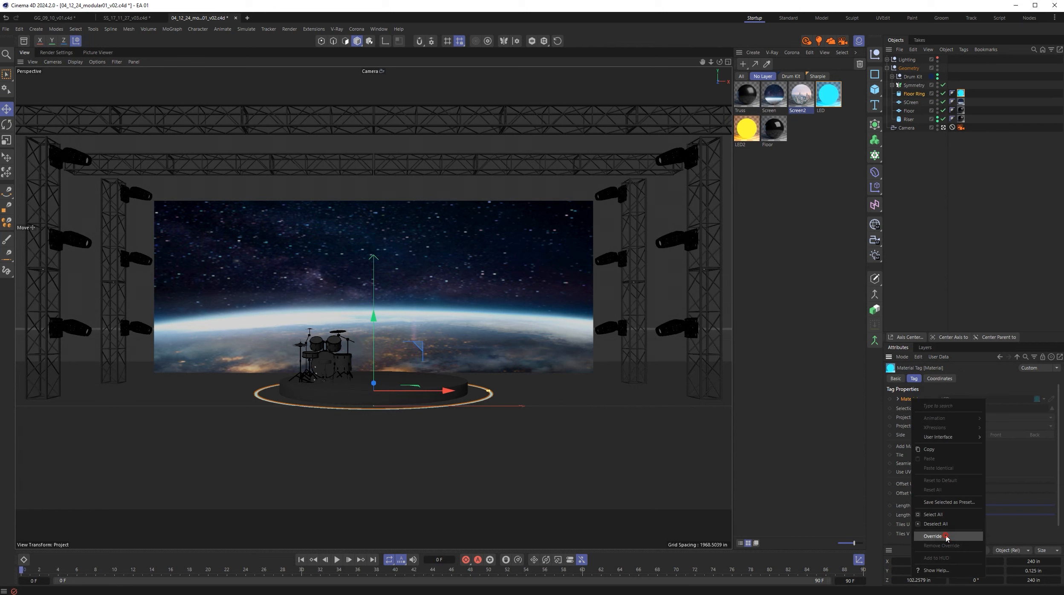
click(946, 536)
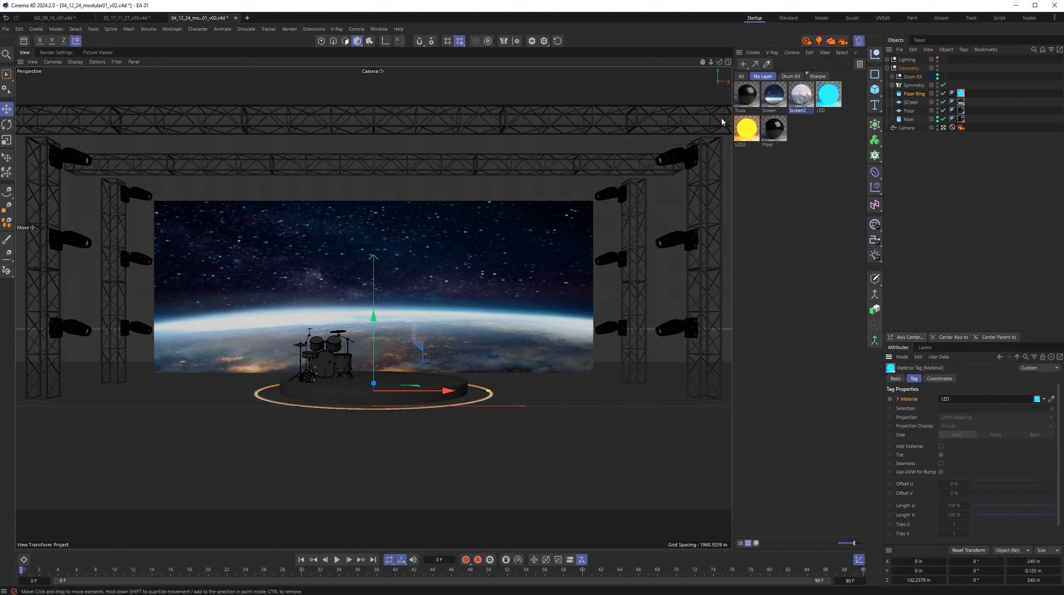
drag(822, 217, 960, 400)
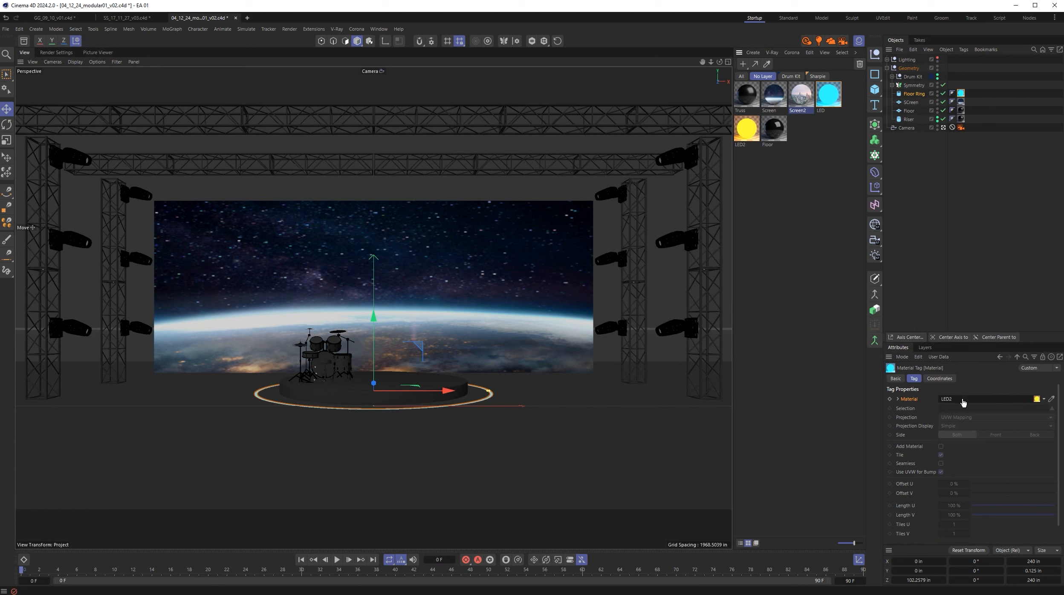
click(907, 161)
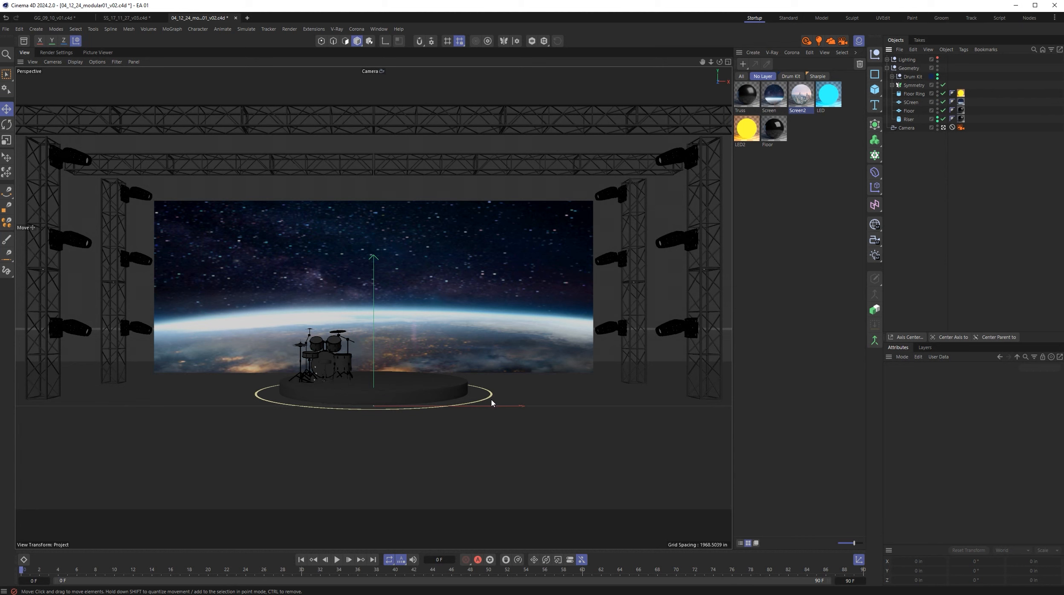
Step: Compare EA 01 with the Drum Skyline and Movers to 90 takes by activating each in turn
click(919, 39)
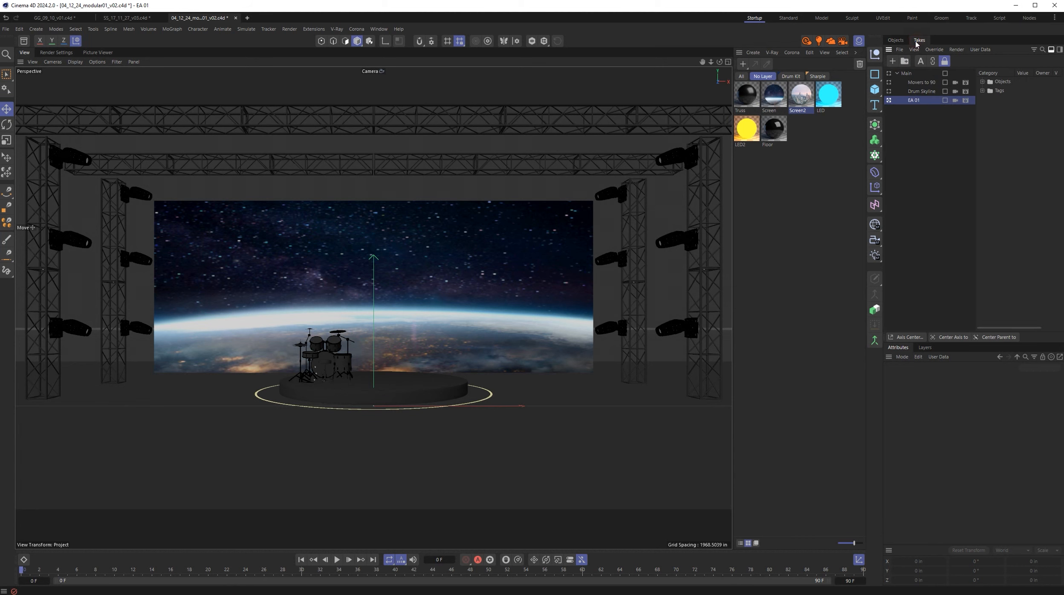
click(890, 91)
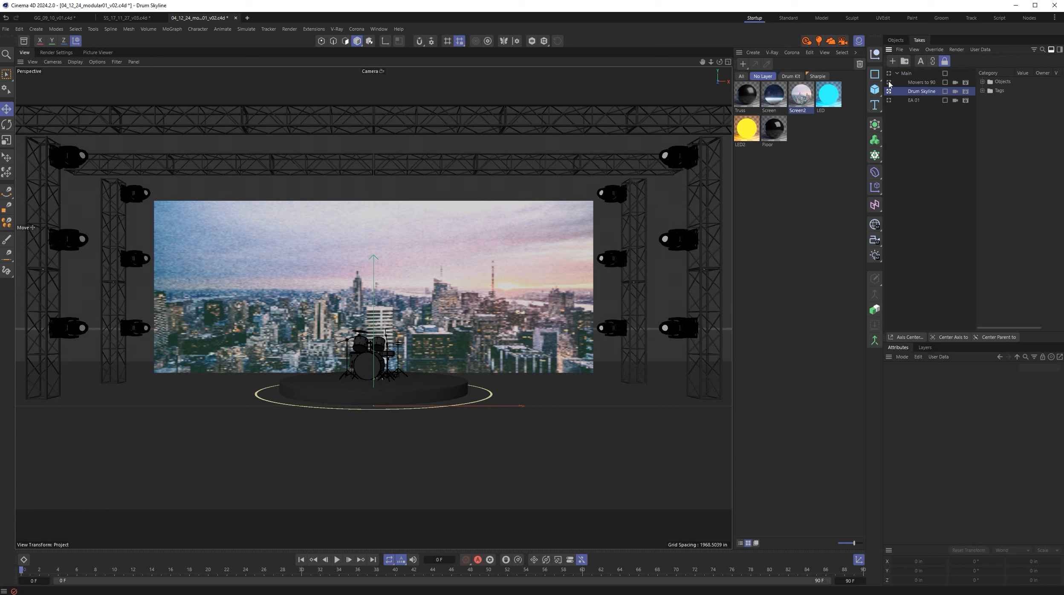
click(889, 100)
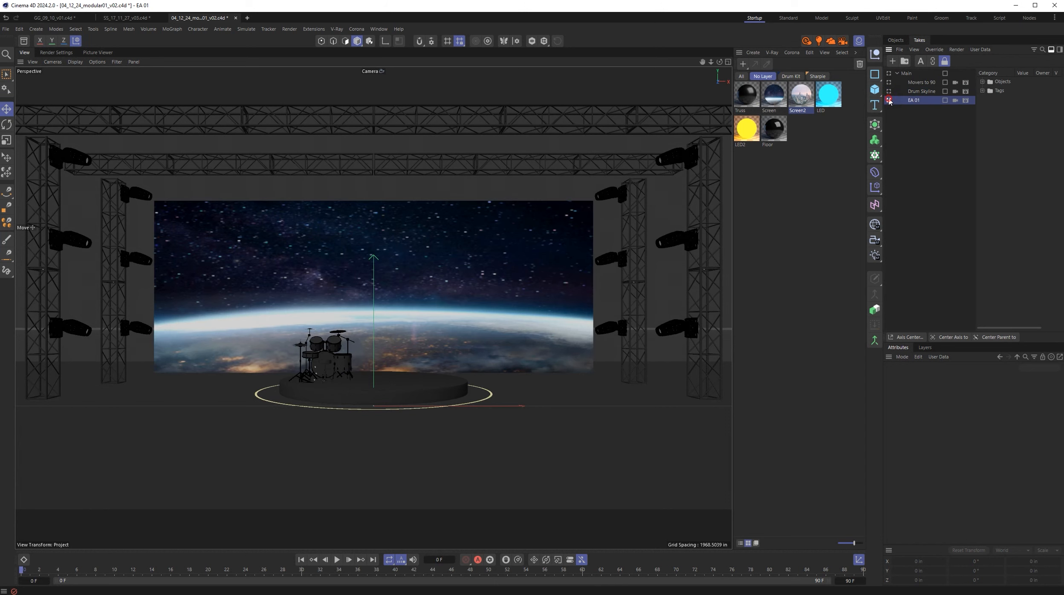
click(889, 92)
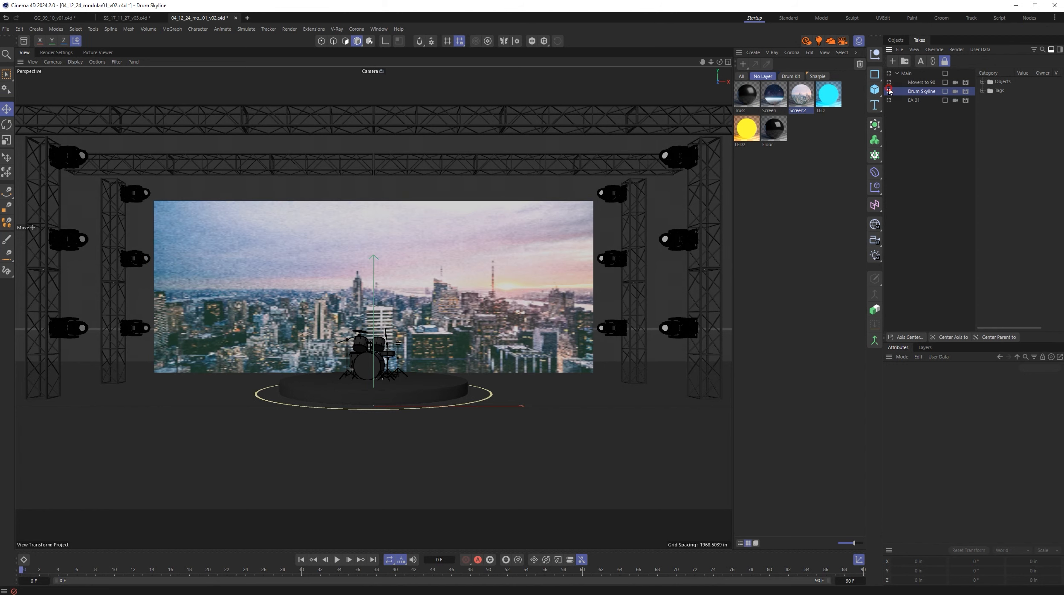
click(889, 100)
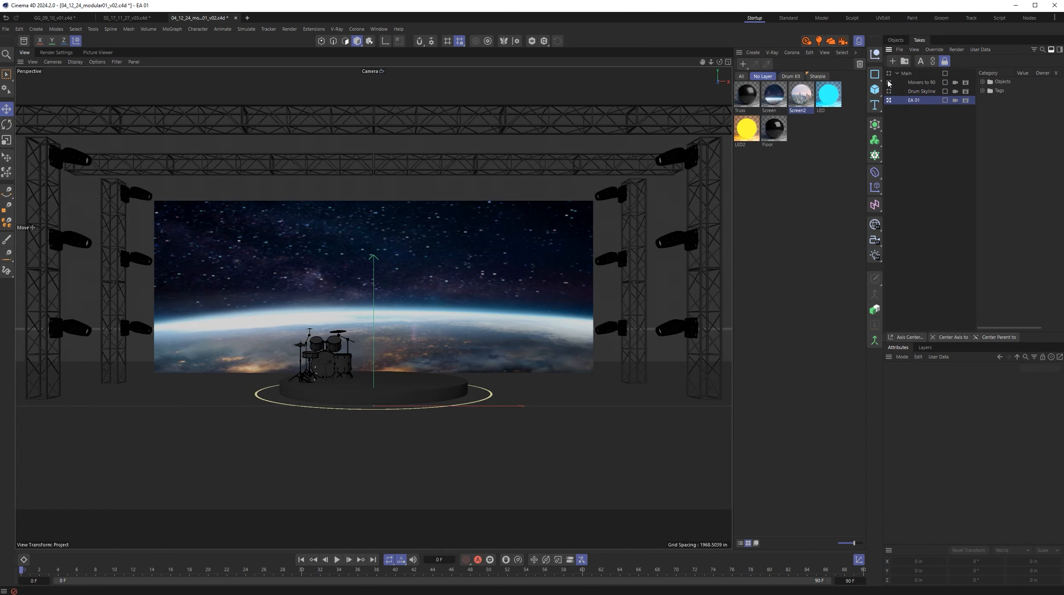
click(890, 82)
click(890, 101)
Step: Activate the Main take and check the override options for the Riser's coordinates in the base scene
click(889, 74)
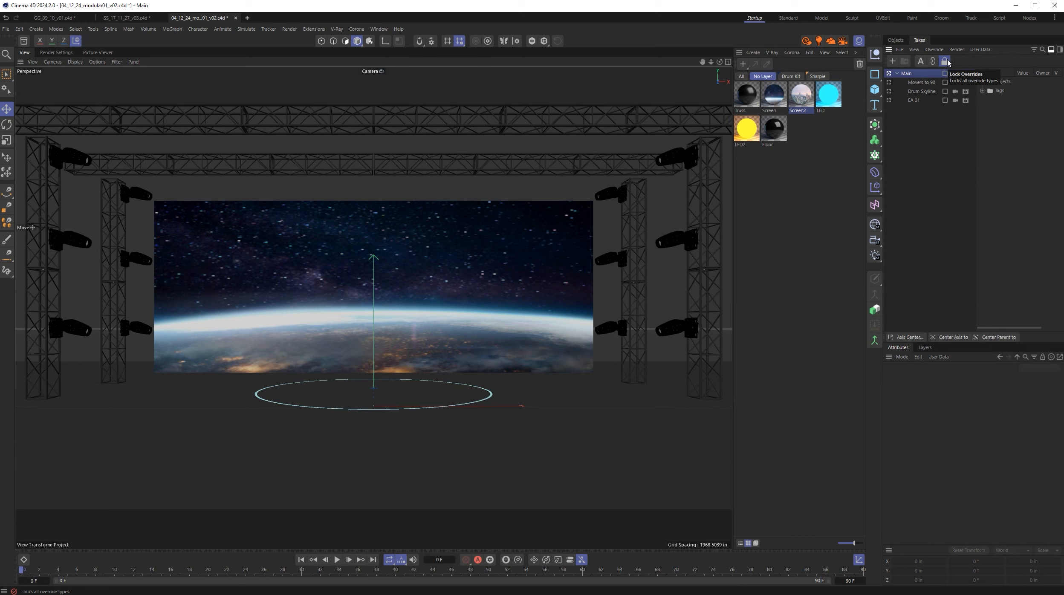
click(920, 61)
click(894, 40)
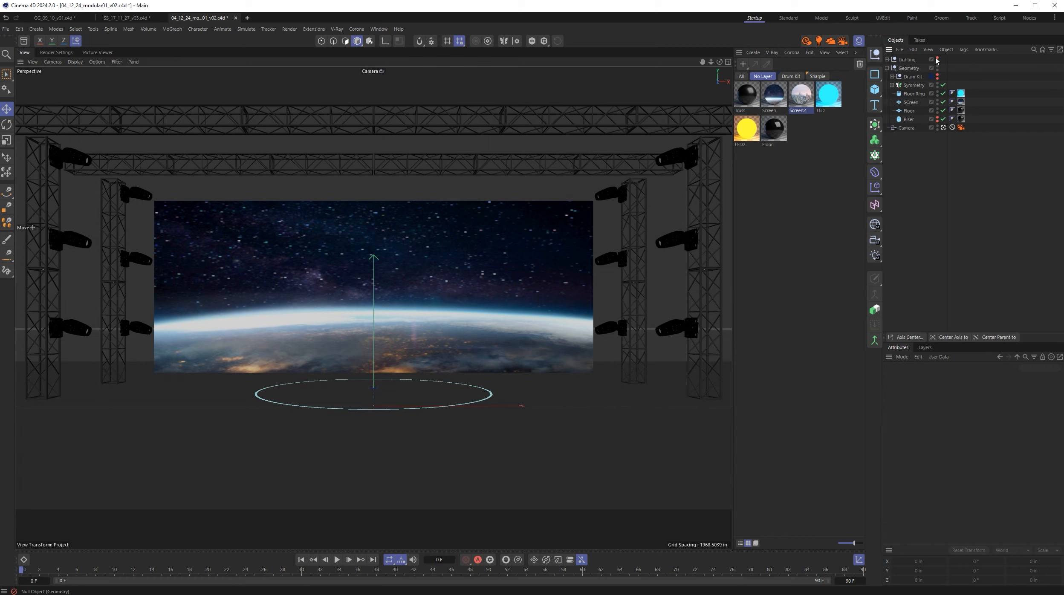
click(920, 40)
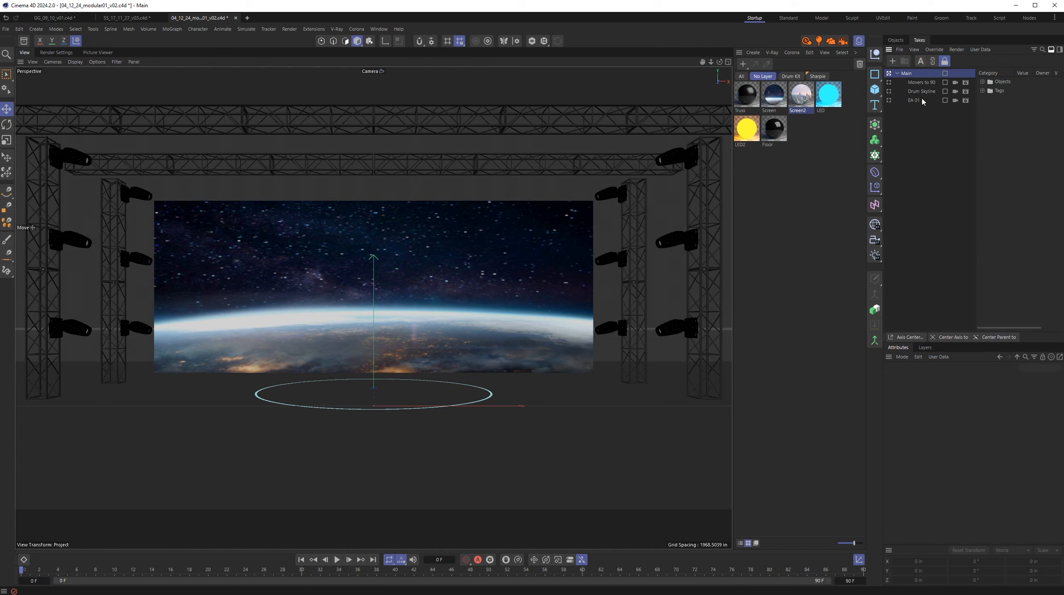
click(896, 39)
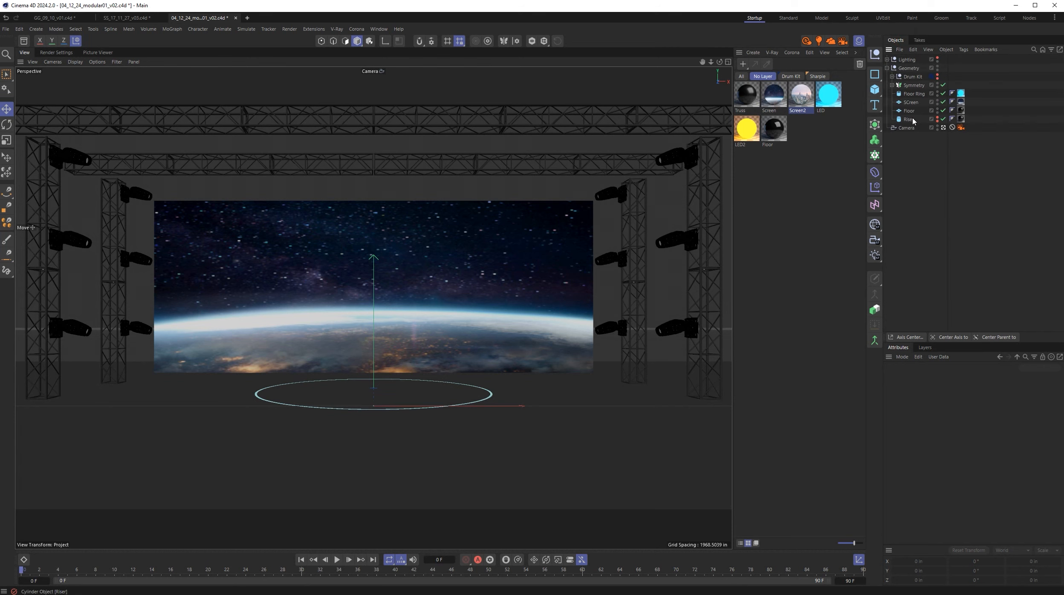
click(911, 119)
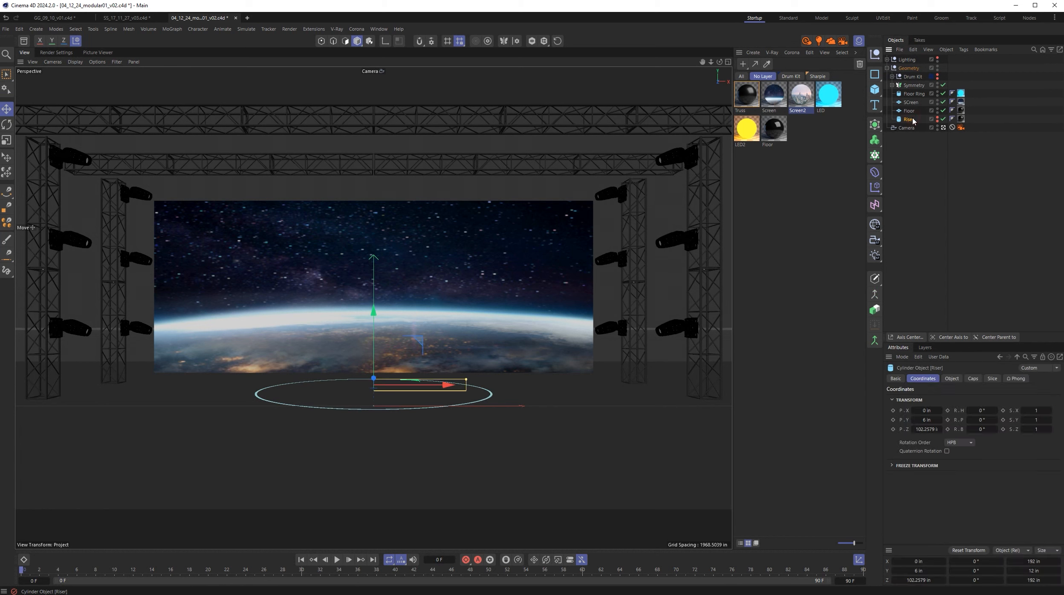
right_click(955, 413)
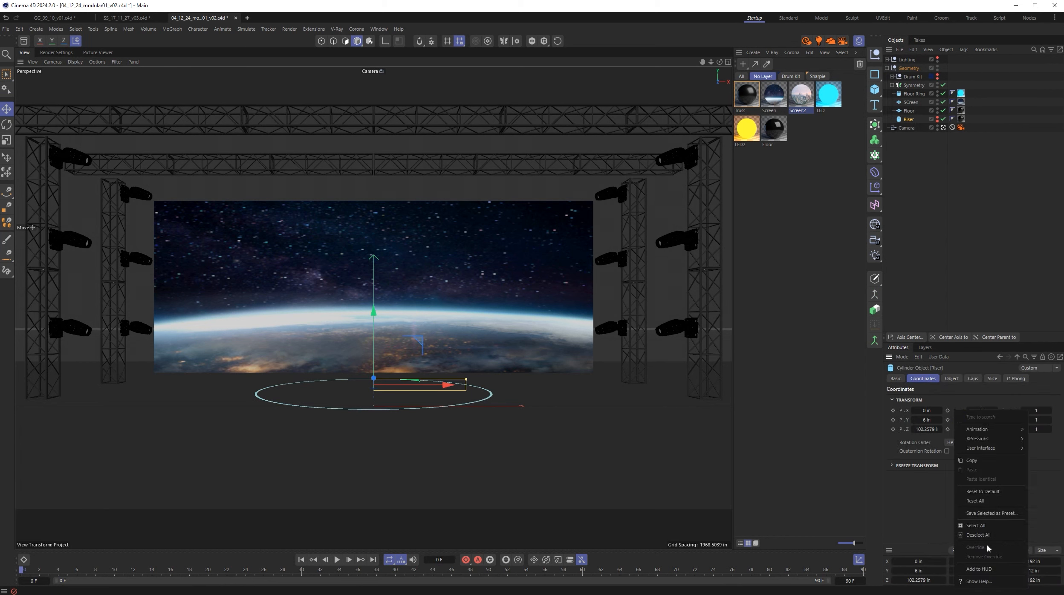
click(901, 482)
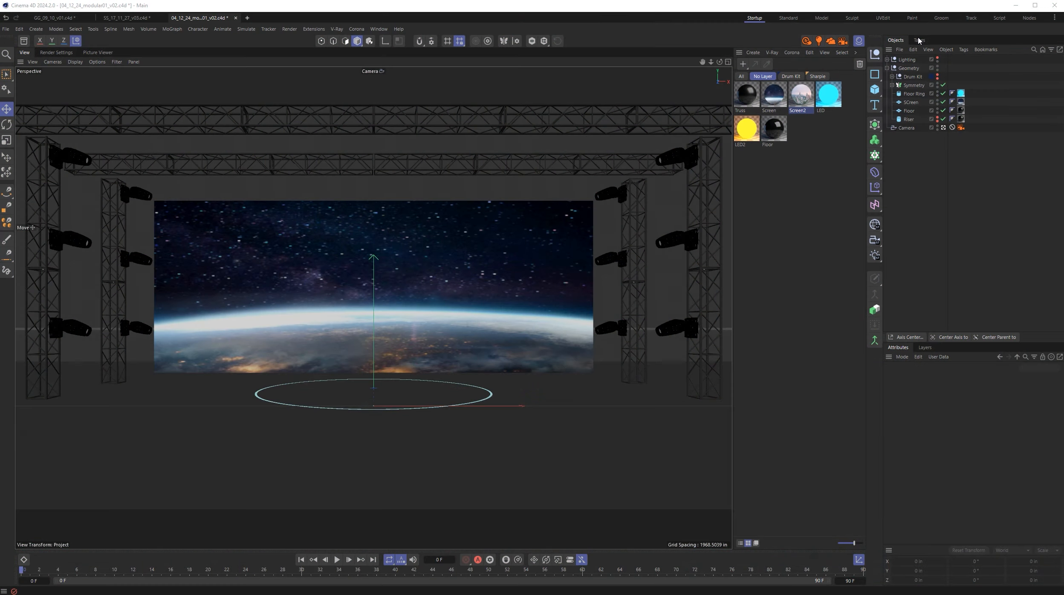
Step: Reorder the take list so EA 01 sits between Movers to 90 and Drum Skyline, and check its camera options
click(919, 40)
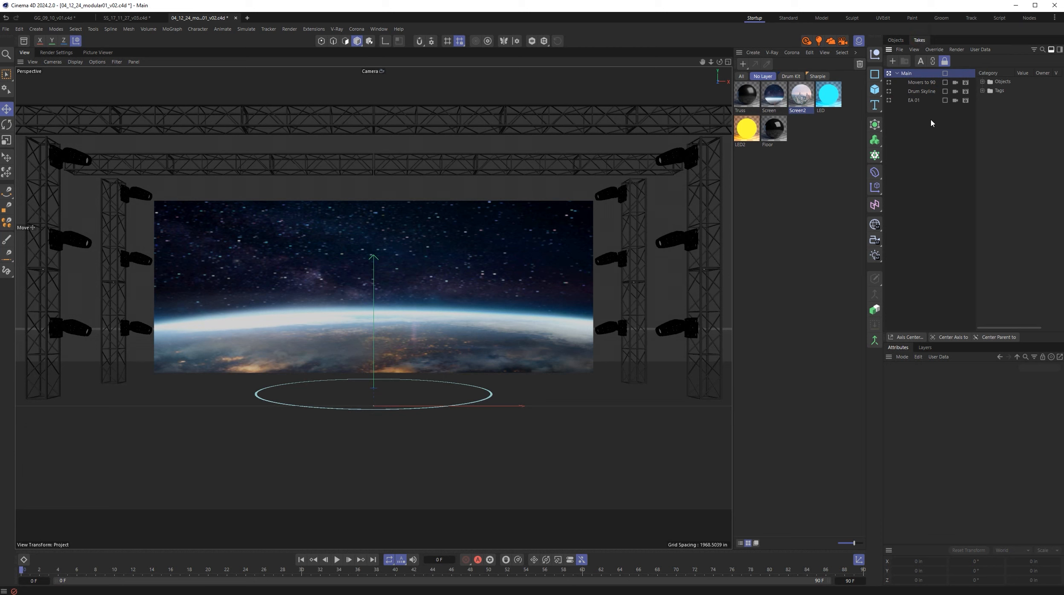
click(911, 101)
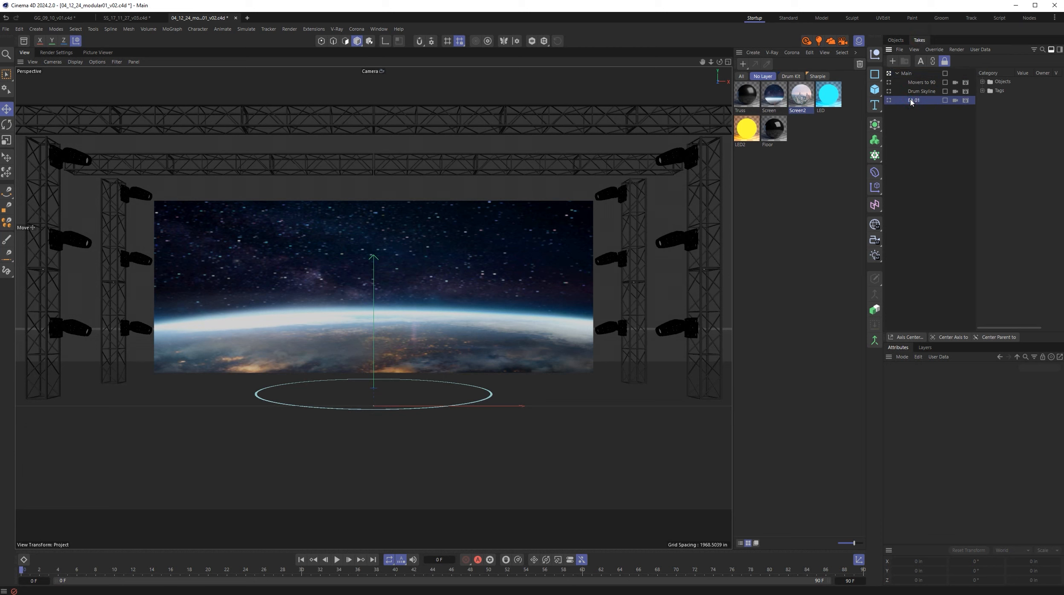
right_click(912, 102)
click(911, 102)
drag(913, 100, 915, 87)
click(955, 92)
click(954, 92)
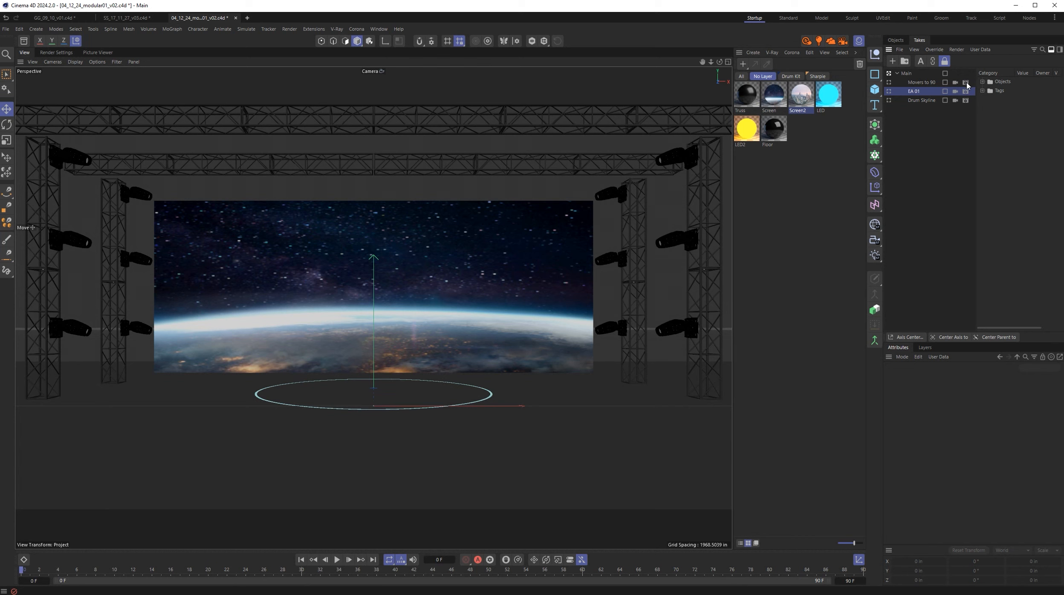
Step: Examine the take rendering options, including Render All Takes to PV
click(957, 50)
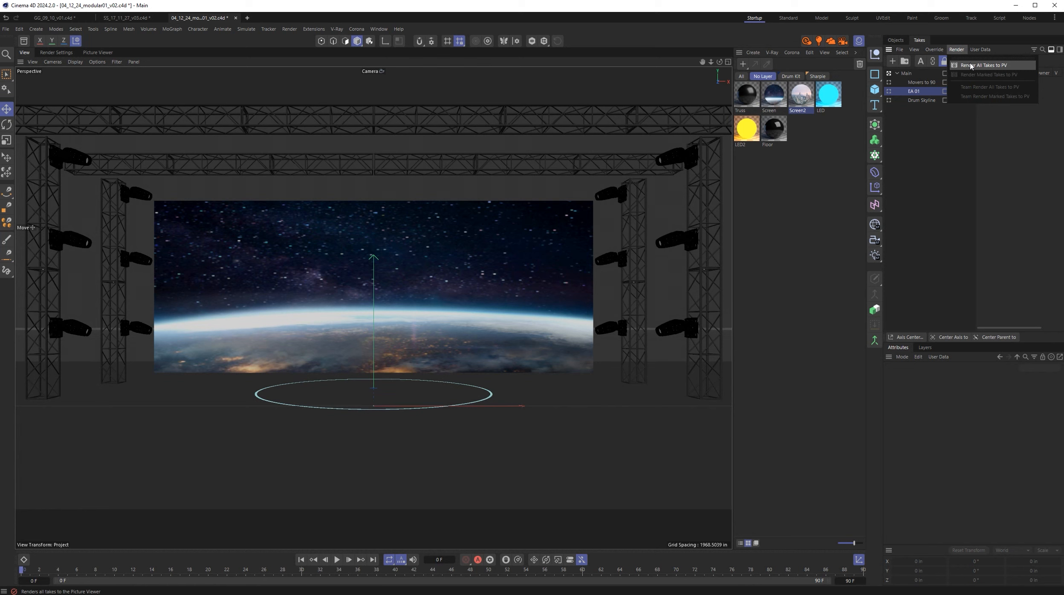
click(971, 66)
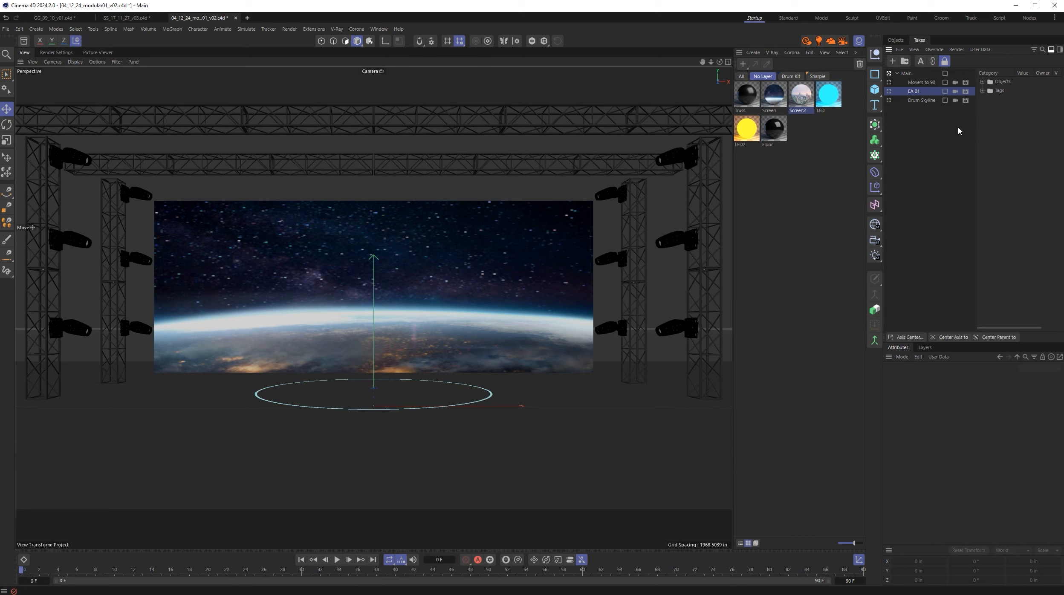
click(957, 50)
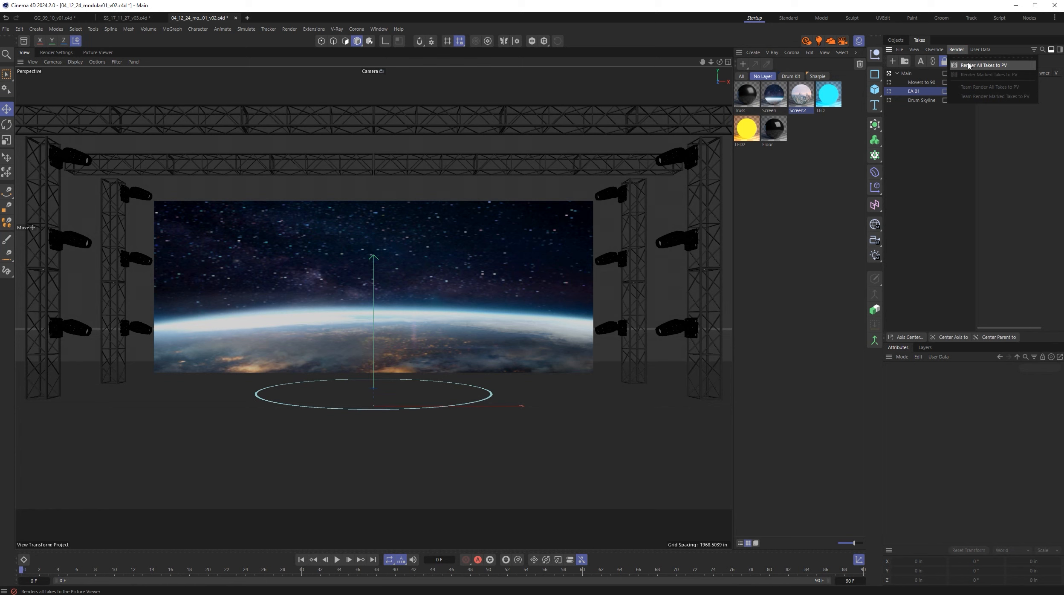
click(937, 136)
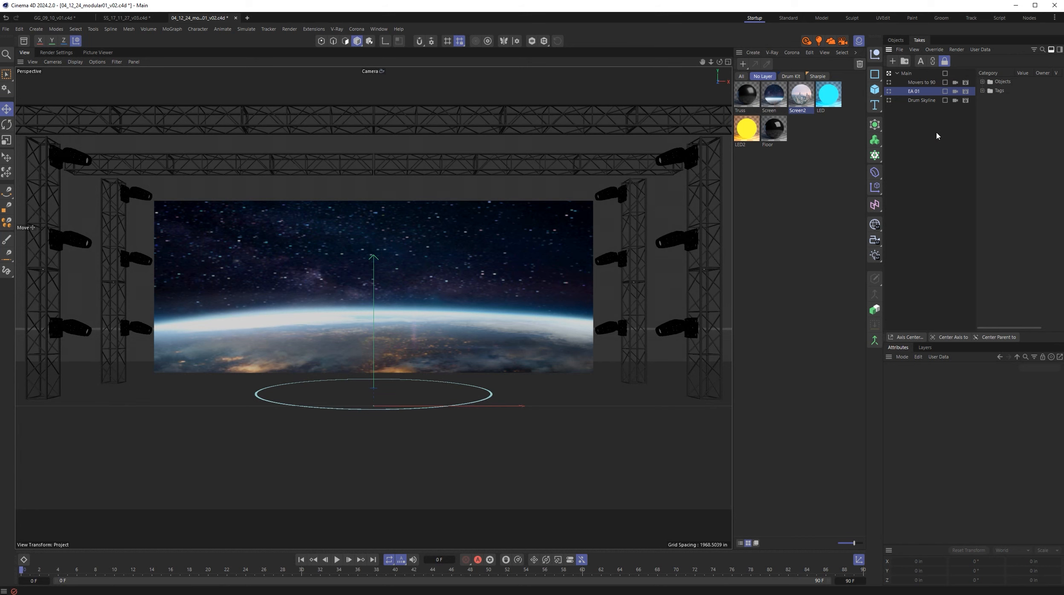